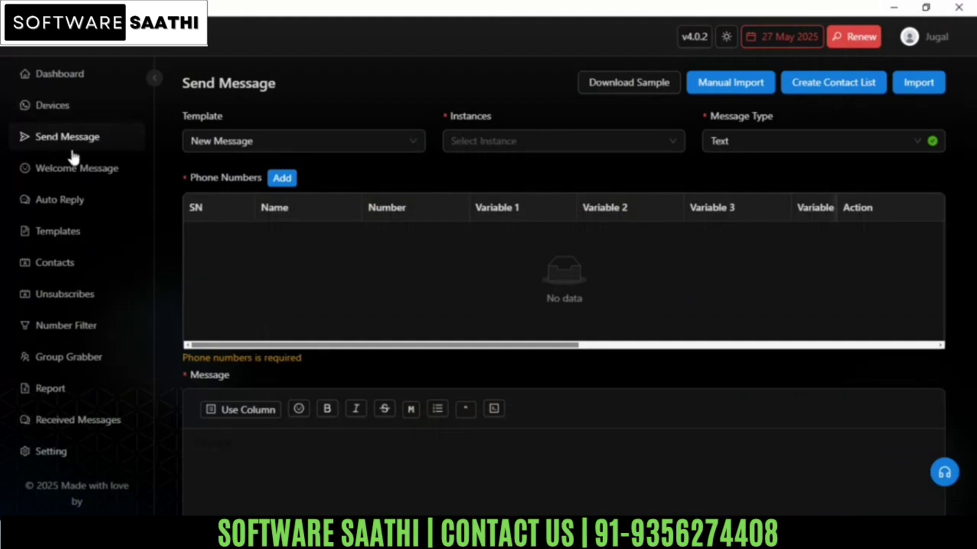
# Step: Select the Software Saathi instance for sending and set the message type to Buttons
pyautogui.click(497, 147)
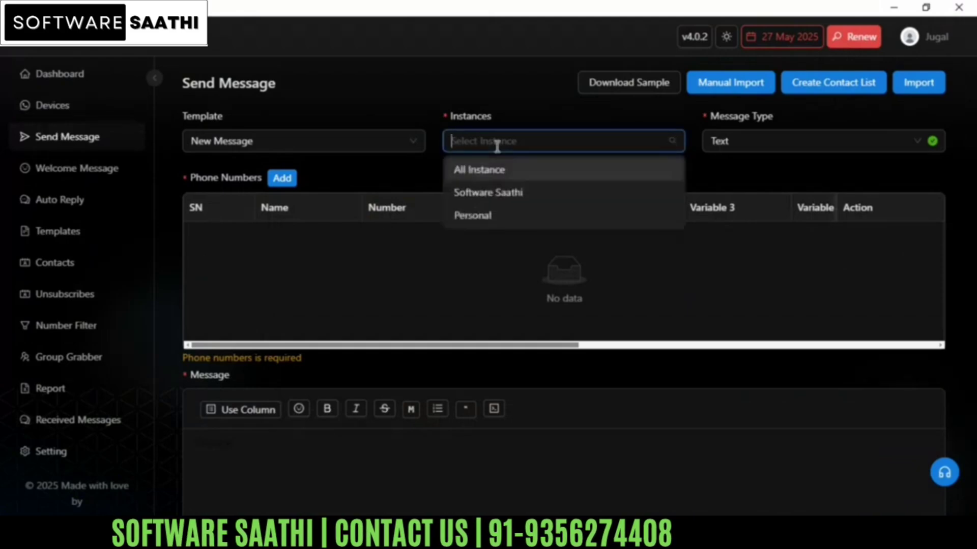
pyautogui.click(503, 197)
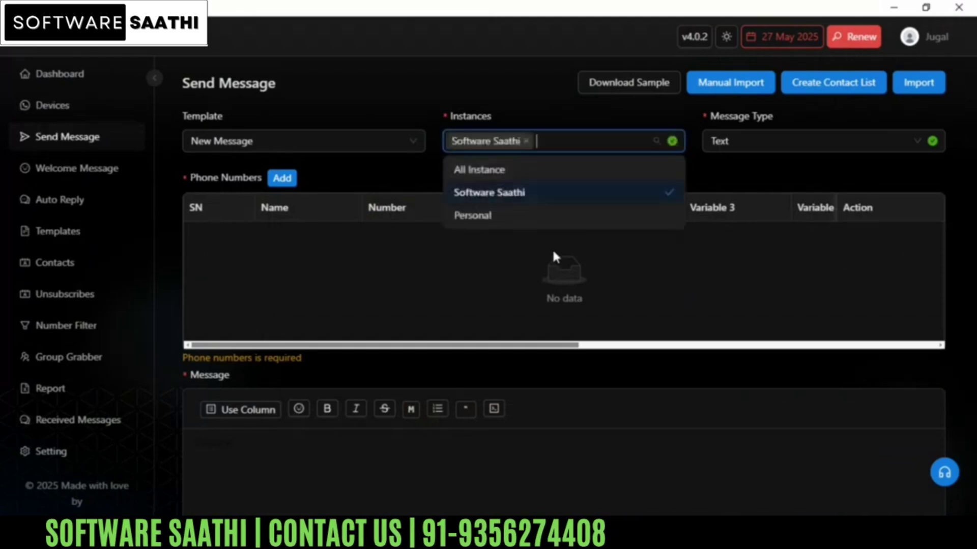
pyautogui.click(667, 258)
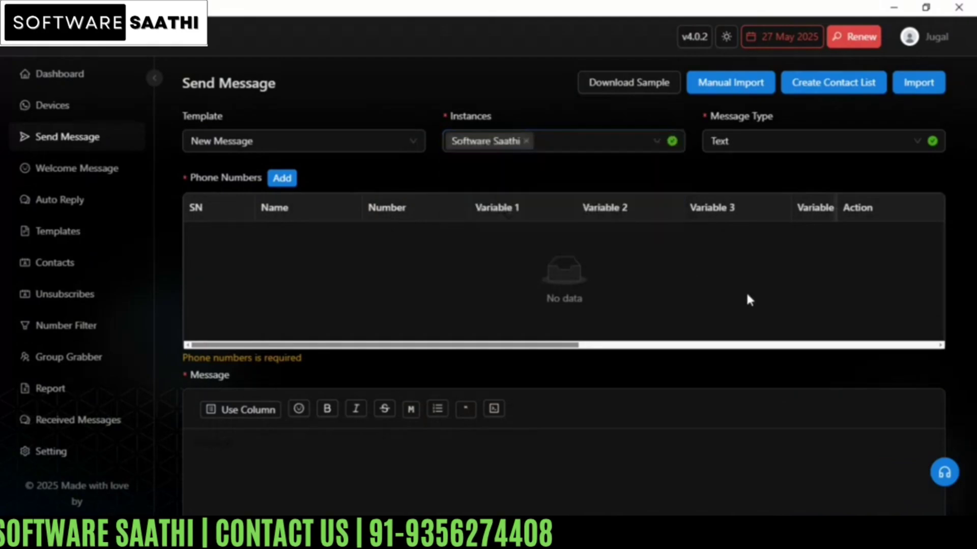
pyautogui.click(770, 146)
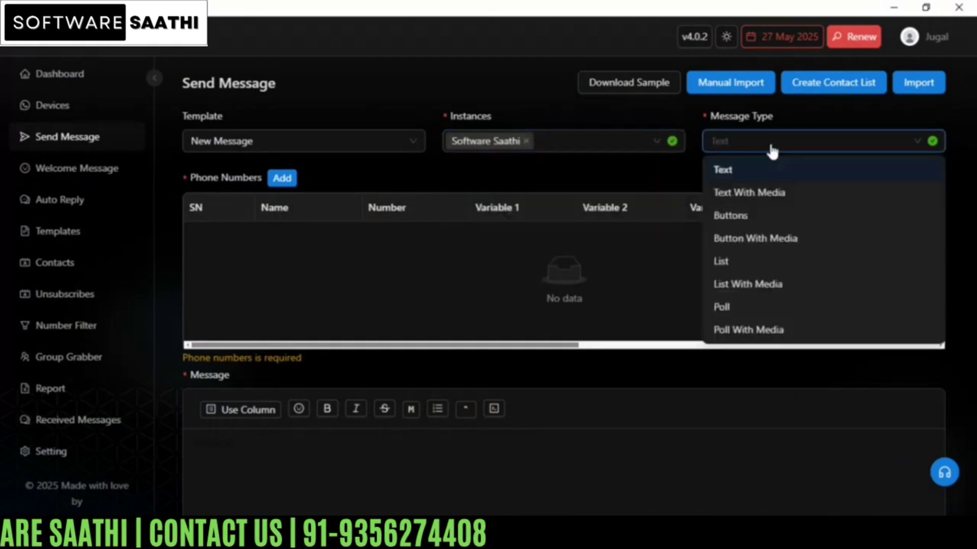
pyautogui.click(735, 217)
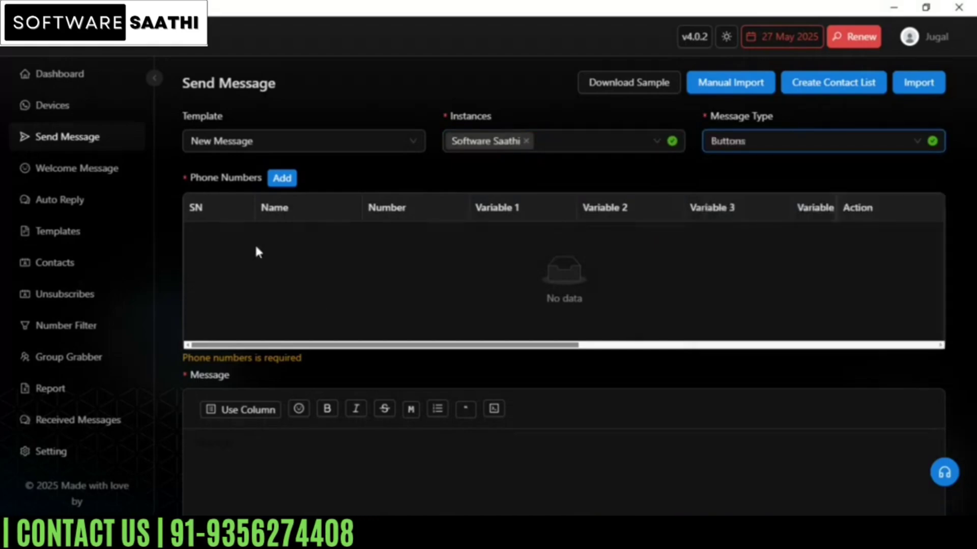
# Step: Add a recipient row with the contact's phone number and apply the India +91 country code
pyautogui.click(282, 178)
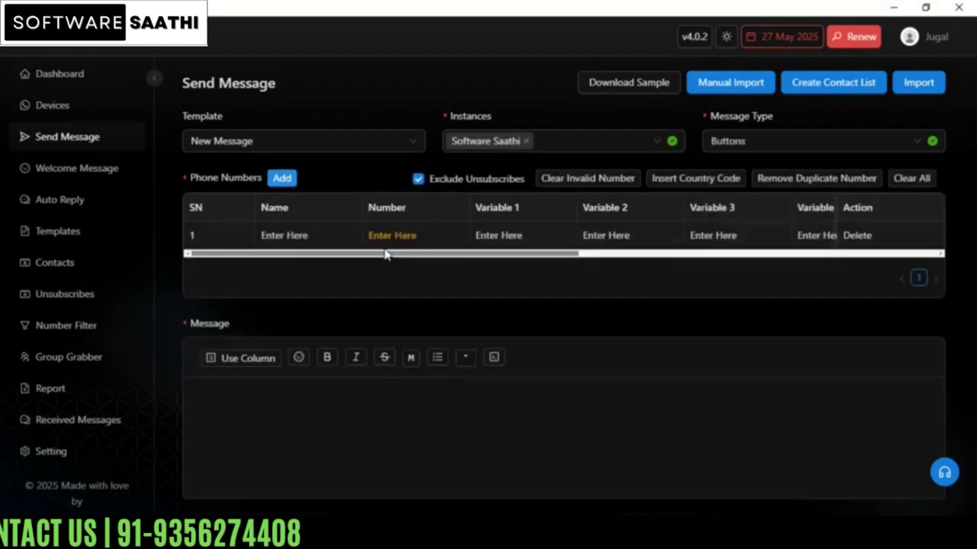
pyautogui.click(408, 236)
pyautogui.hotkey('ctrl', 'v')
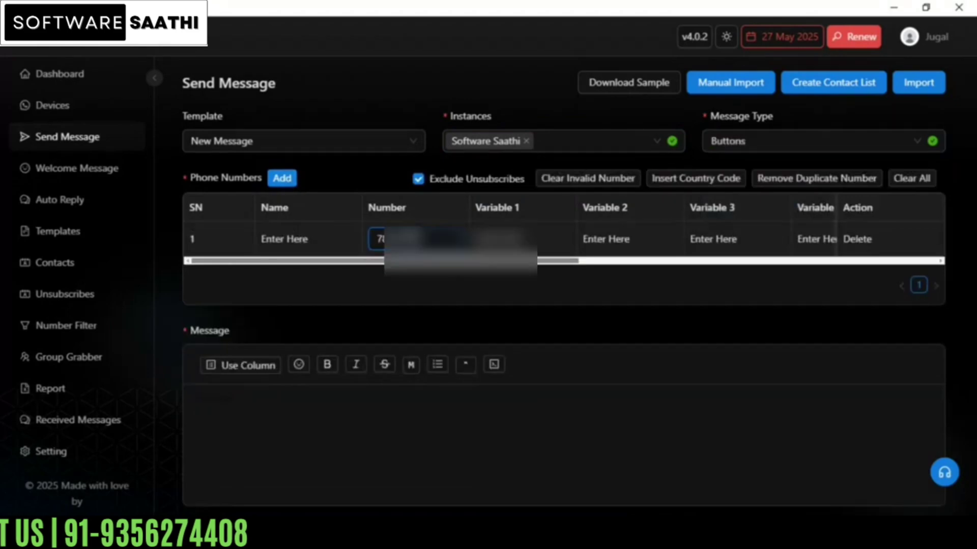
pyautogui.click(433, 284)
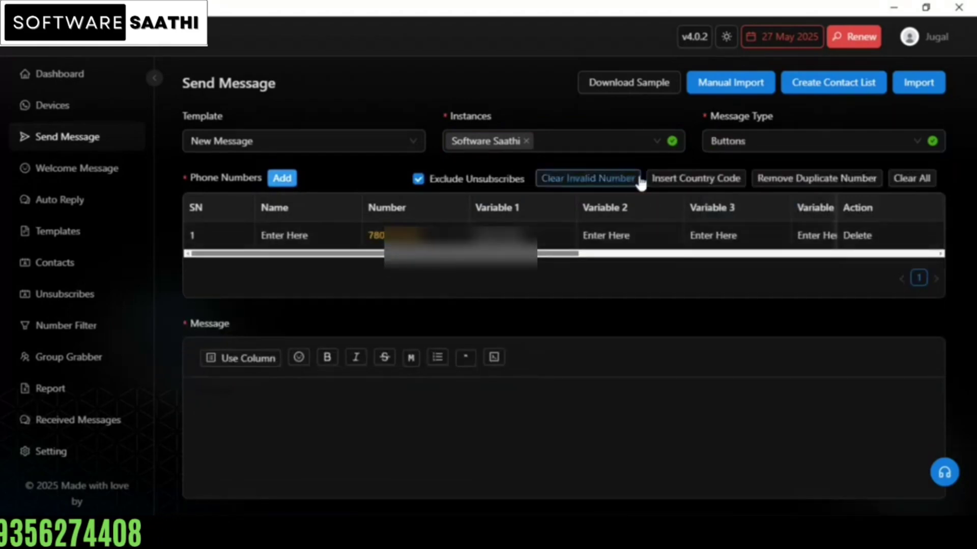
pyautogui.click(684, 184)
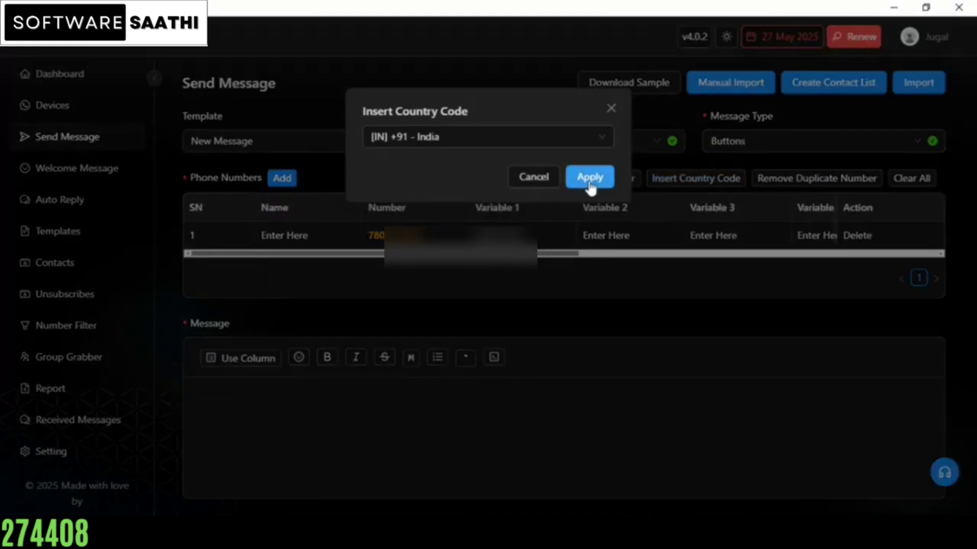
pyautogui.click(589, 183)
# Step: Copy the WA CRM OFFER text, including its Team SoftwareSaathi sign-off, from the open text file and paste it into the message body
pyautogui.scroll(-1, 356, 305)
pyautogui.scroll(-2, 314, 300)
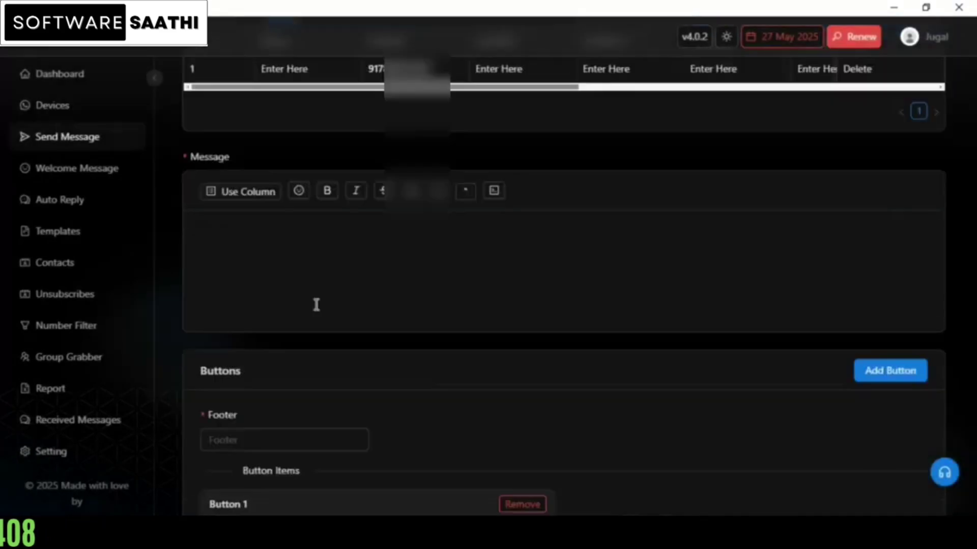
pyautogui.click(238, 193)
pyautogui.click(319, 234)
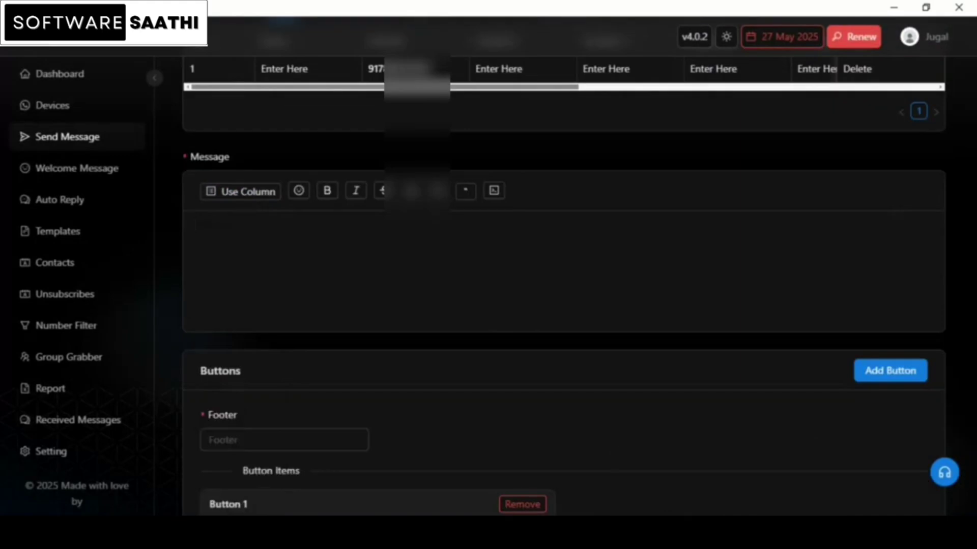
pyautogui.click(623, 531)
pyautogui.moveTo(7, 269); pyautogui.dragTo(131, 451)
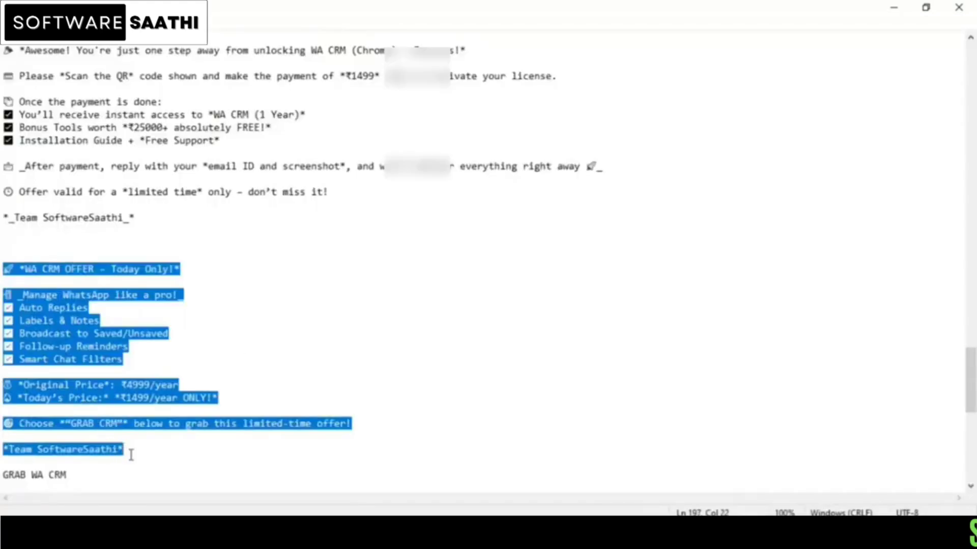
pyautogui.rightClick(64, 366)
pyautogui.click(116, 185)
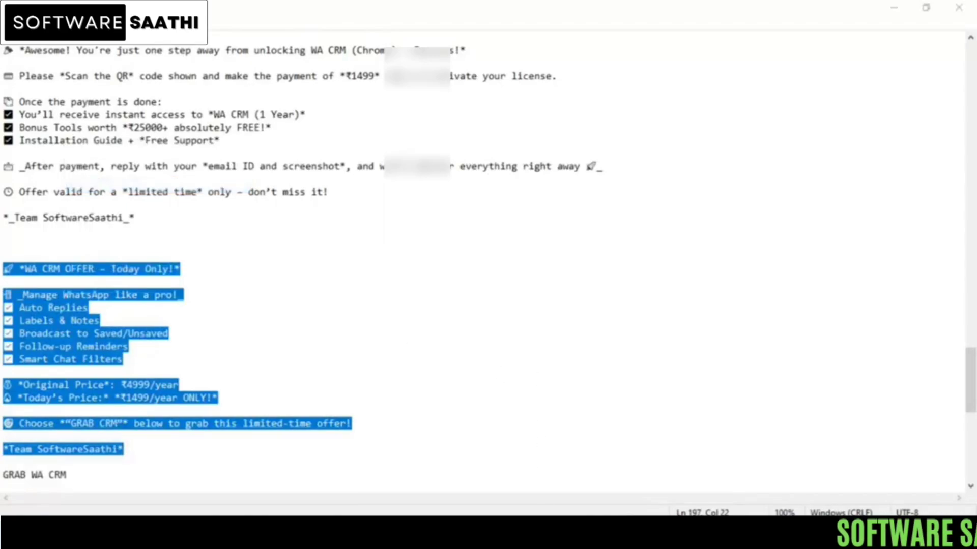
pyautogui.hotkey('alt', 'Tab')
pyautogui.click(278, 230)
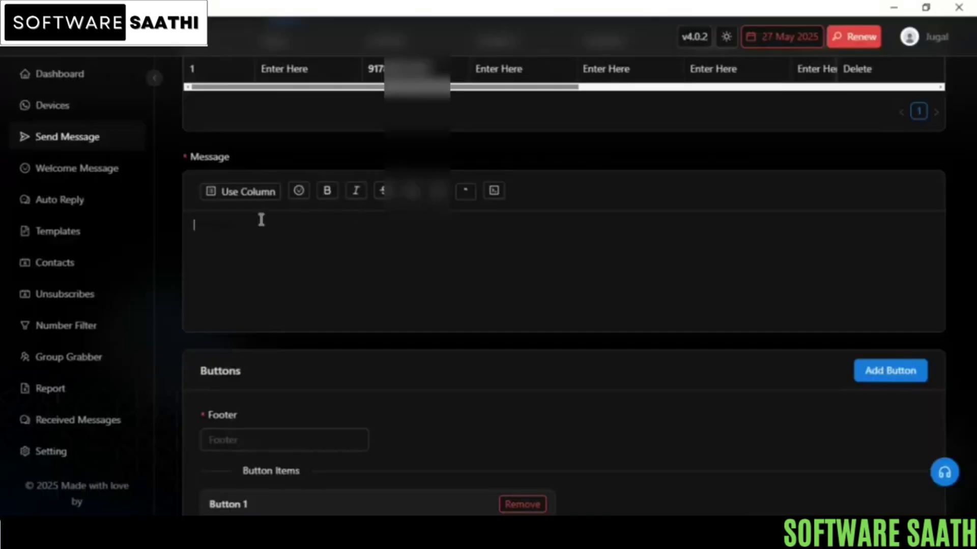
pyautogui.hotkey('ctrl', 'v')
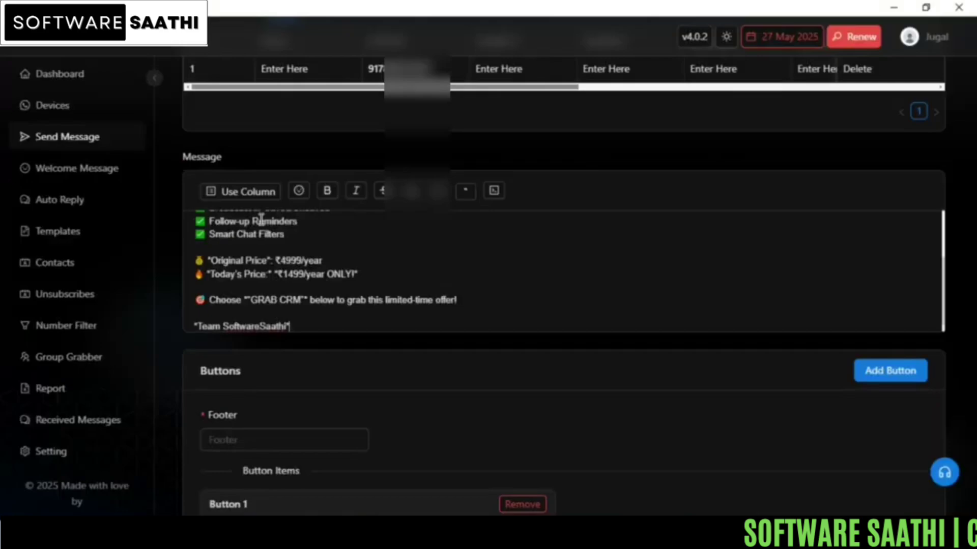
# Step: Apply strikethrough to the original price "₹4999/year" in the message
pyautogui.click(326, 262)
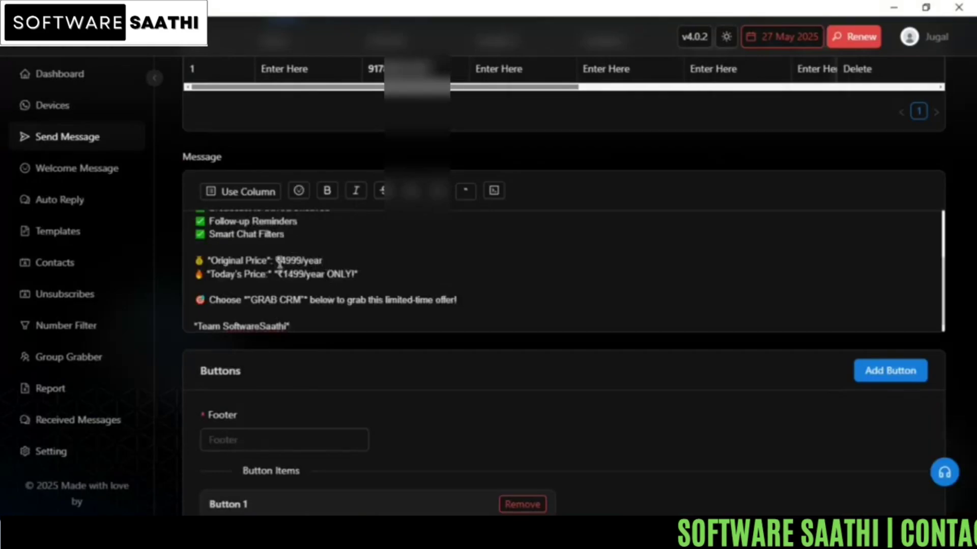
pyautogui.moveTo(276, 261); pyautogui.dragTo(327, 263)
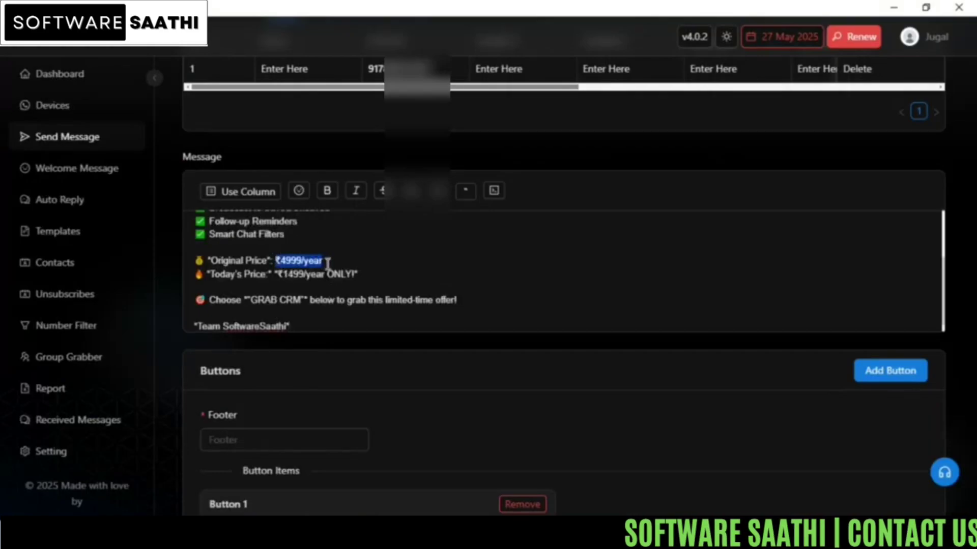
pyautogui.click(382, 191)
# Step: Move the sign-off "*Team SoftwareSaathi*" from the end of the message into the footer
pyautogui.scroll(-3, 495, 290)
pyautogui.moveTo(194, 148); pyautogui.dragTo(309, 149)
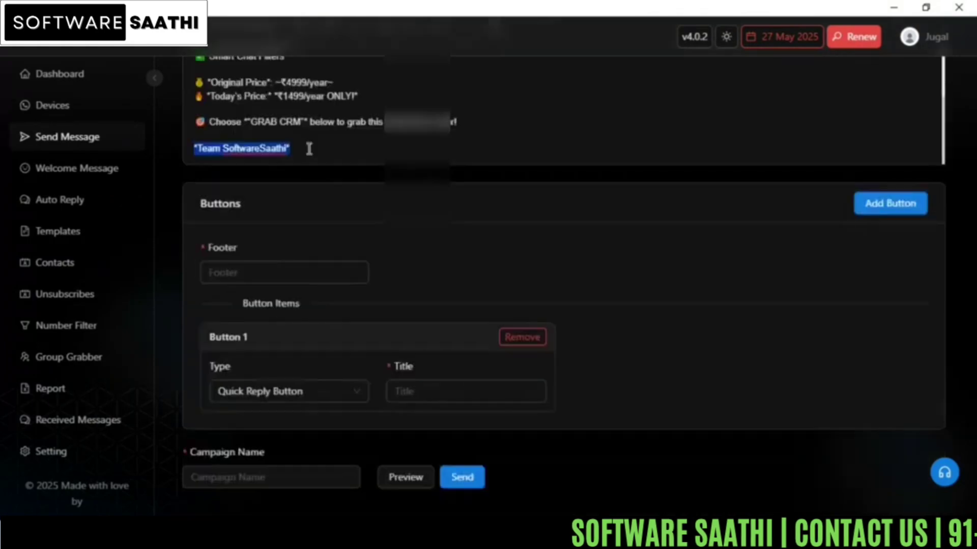
pyautogui.press('BackSpace')
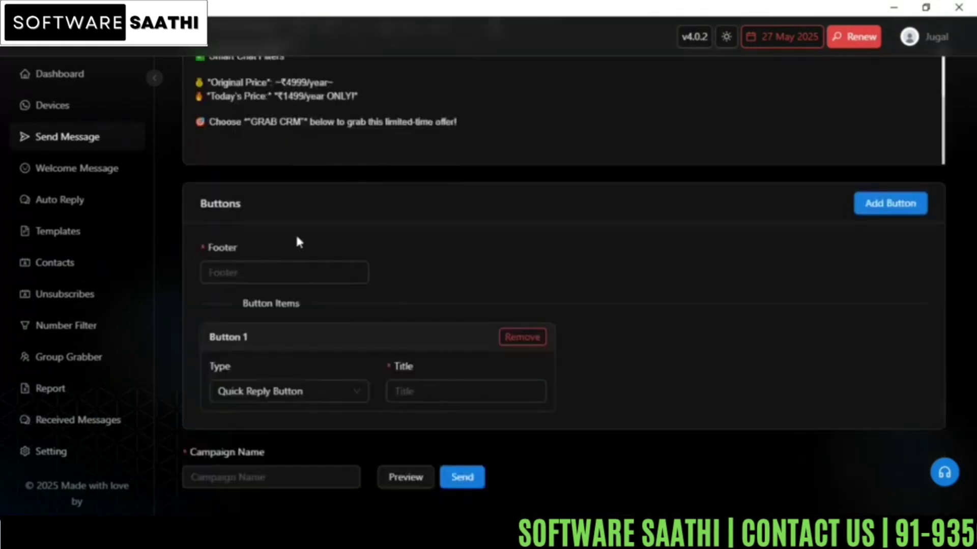
pyautogui.click(251, 270)
pyautogui.hotkey('ctrl', 'v')
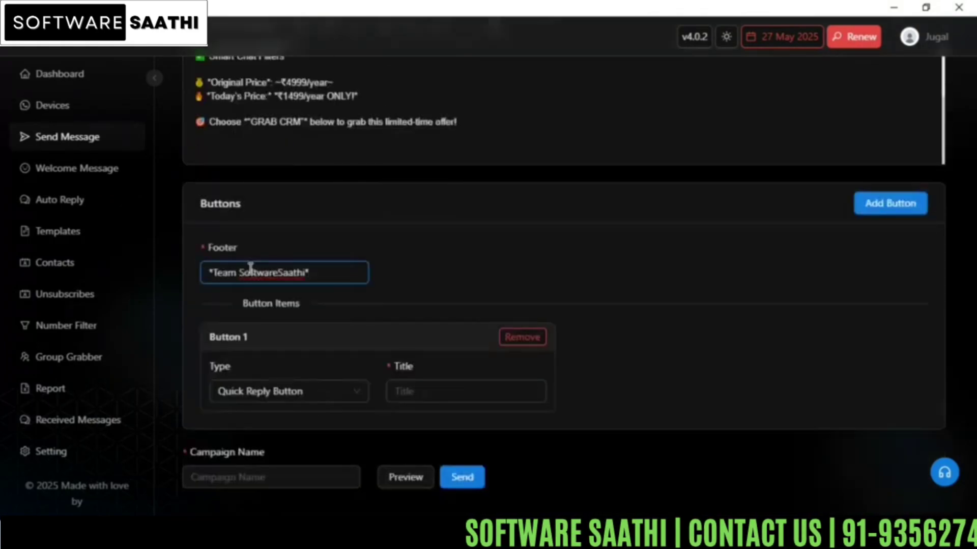
pyautogui.click(433, 258)
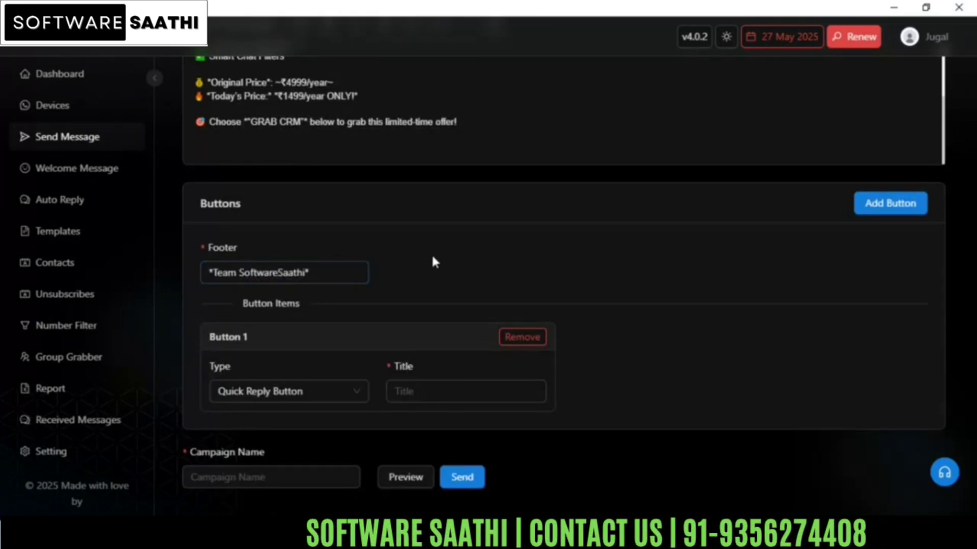
pyautogui.click(287, 397)
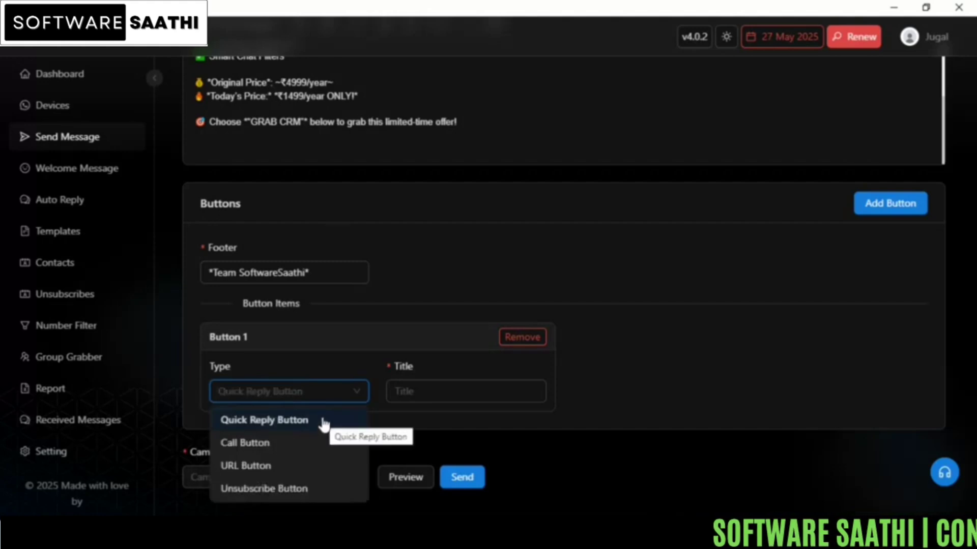
pyautogui.click(257, 444)
pyautogui.click(261, 396)
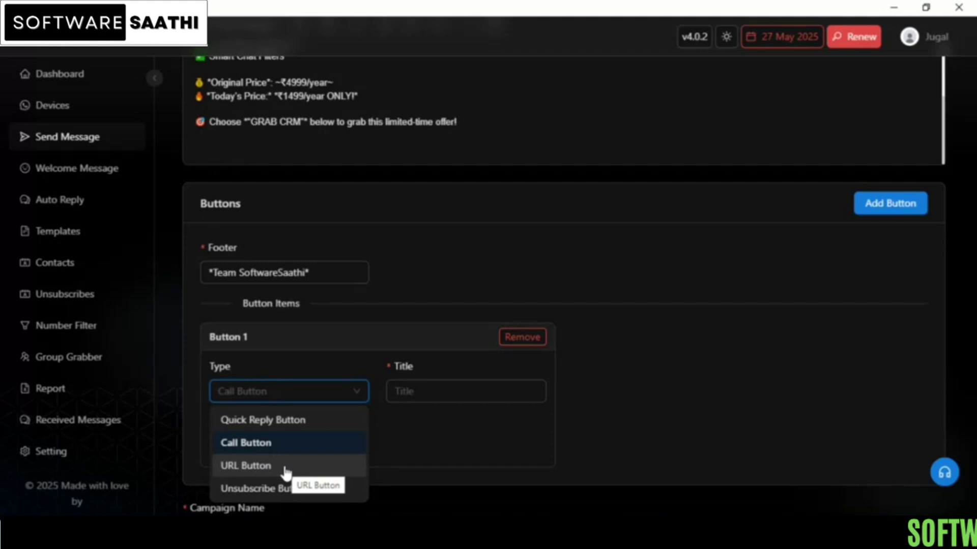
pyautogui.click(295, 442)
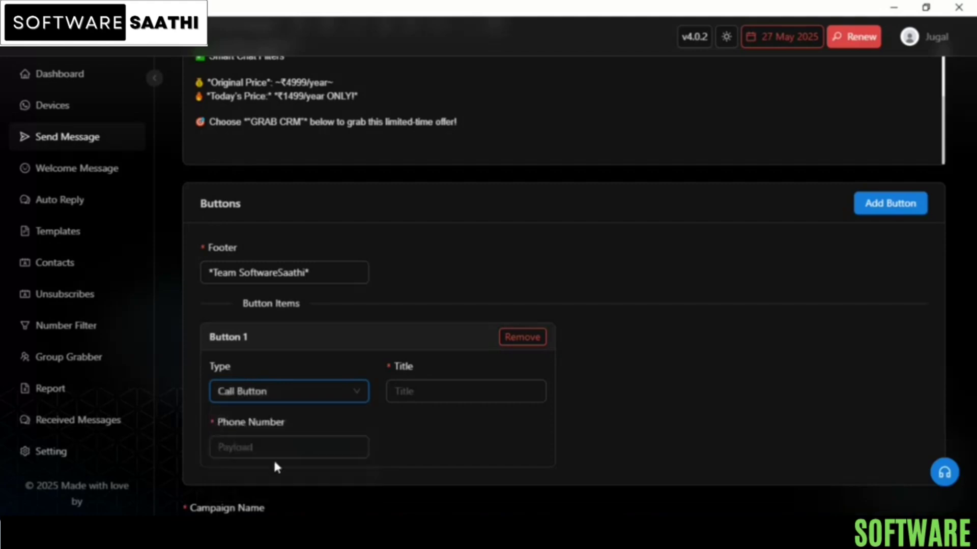
pyautogui.click(278, 402)
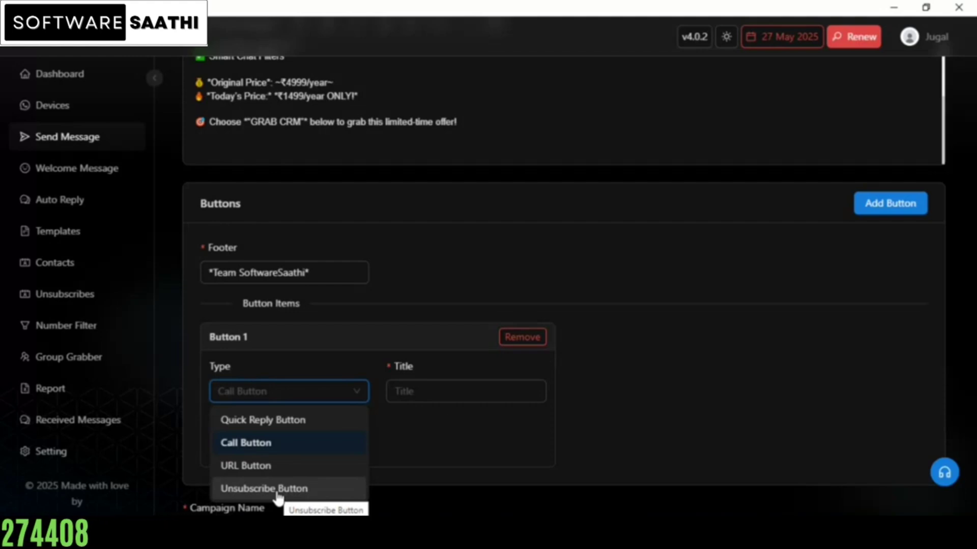
pyautogui.click(629, 375)
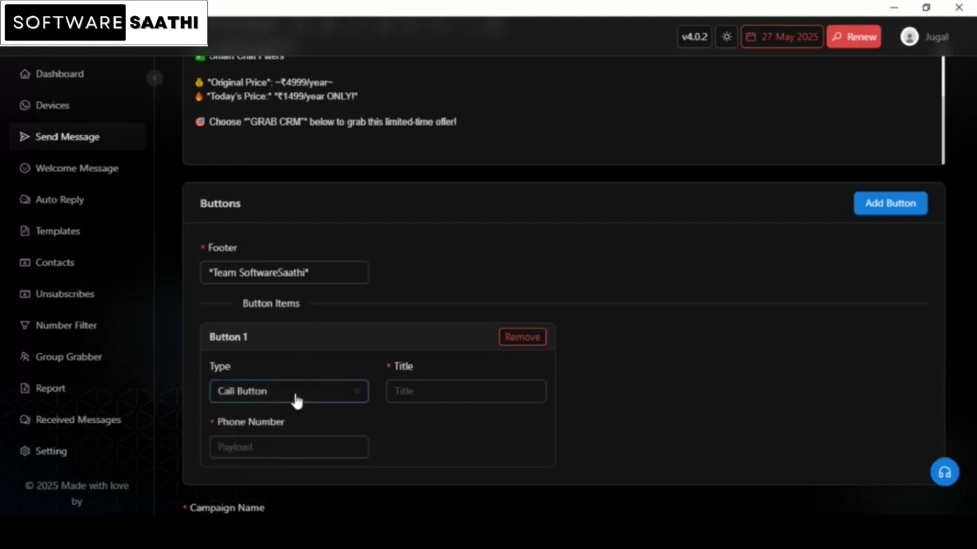
# Step: Set Button 1 to the Quick Reply Button type with the title "GRAB WA CRM"
pyautogui.click(307, 404)
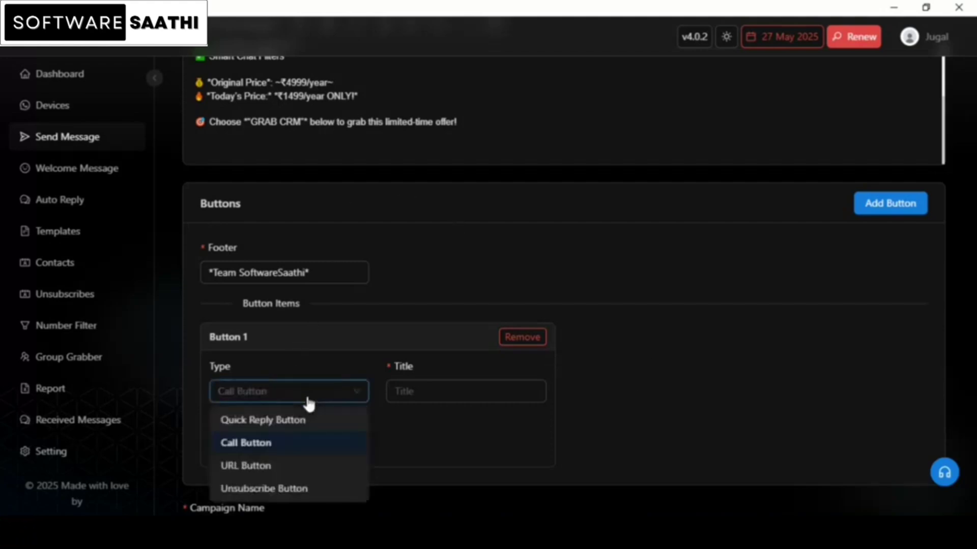
pyautogui.click(258, 421)
pyautogui.click(430, 392)
pyautogui.click(430, 392)
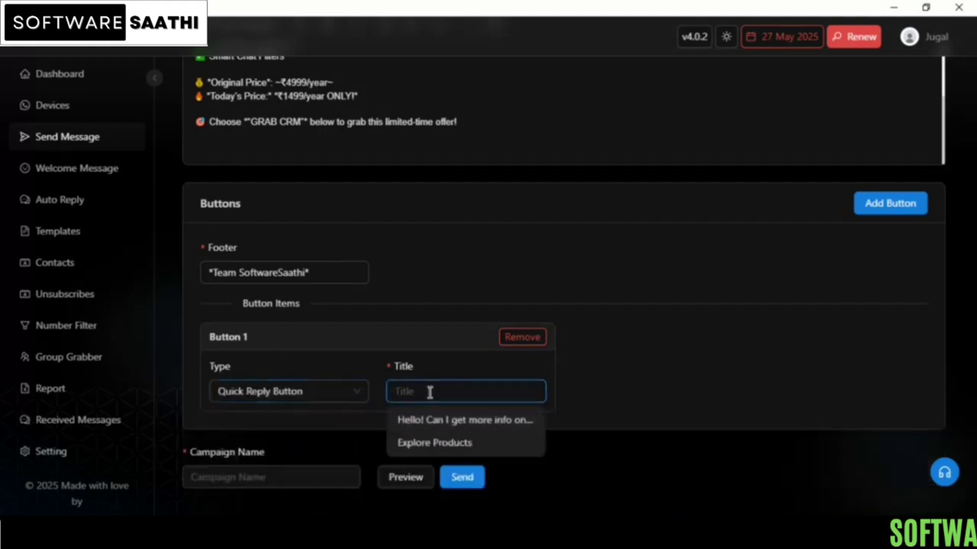
pyautogui.write('GRAB ')
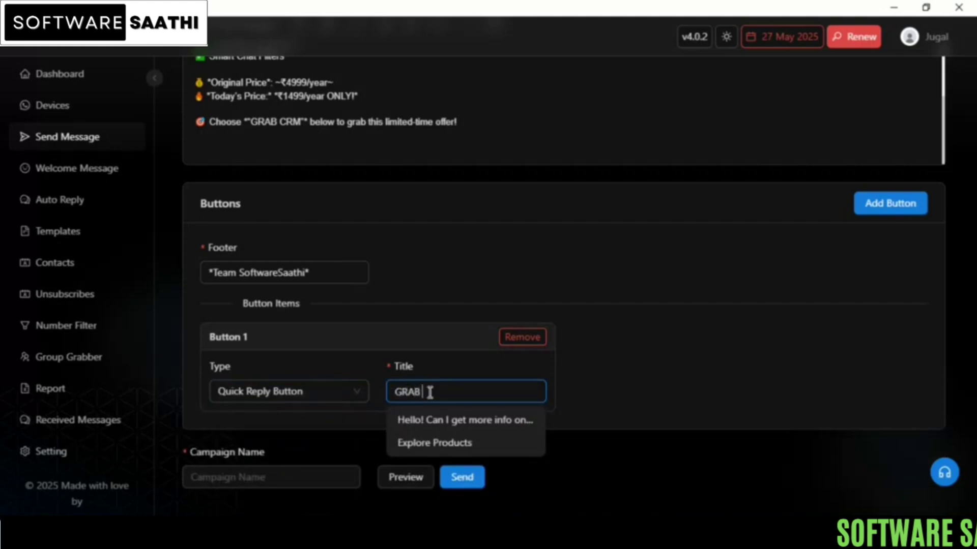
pyautogui.write('VIA')
pyautogui.write(' CRM')
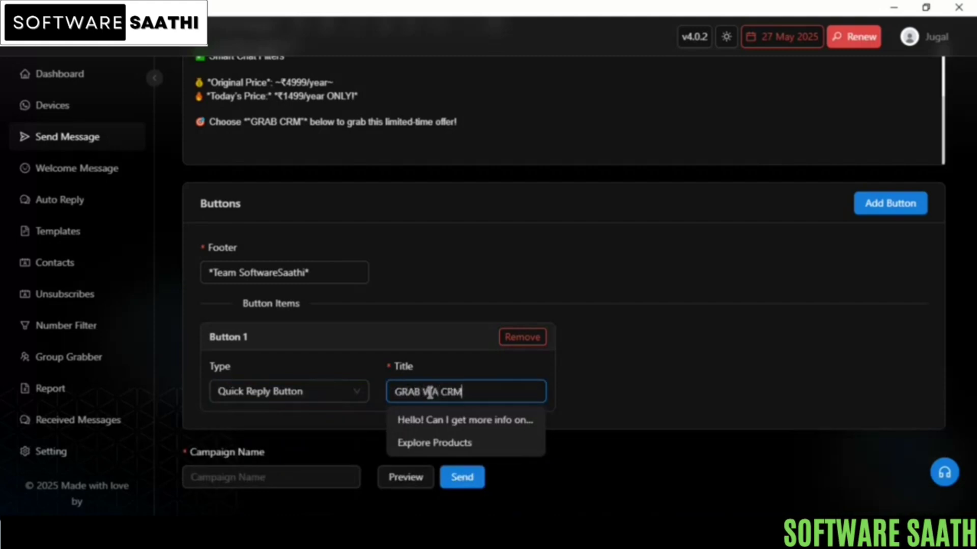
pyautogui.click(643, 373)
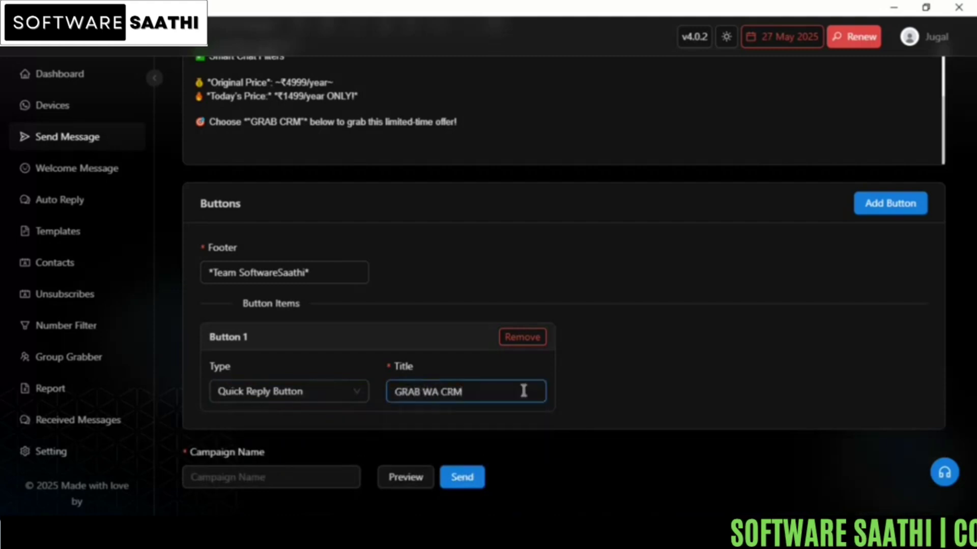
# Step: Add Button 2 to the message as a Quick Reply Button with the title "Explore Products"
pyautogui.click(874, 208)
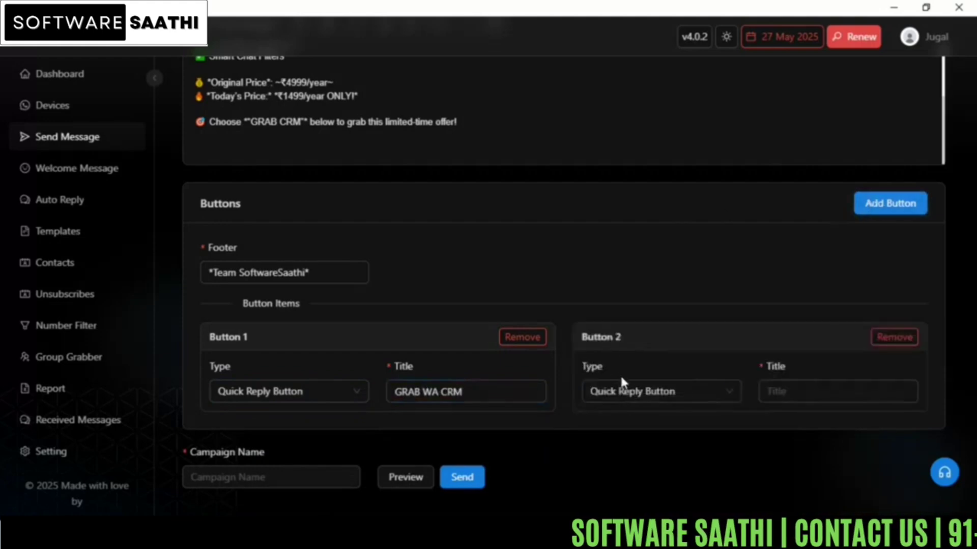
pyautogui.click(627, 395)
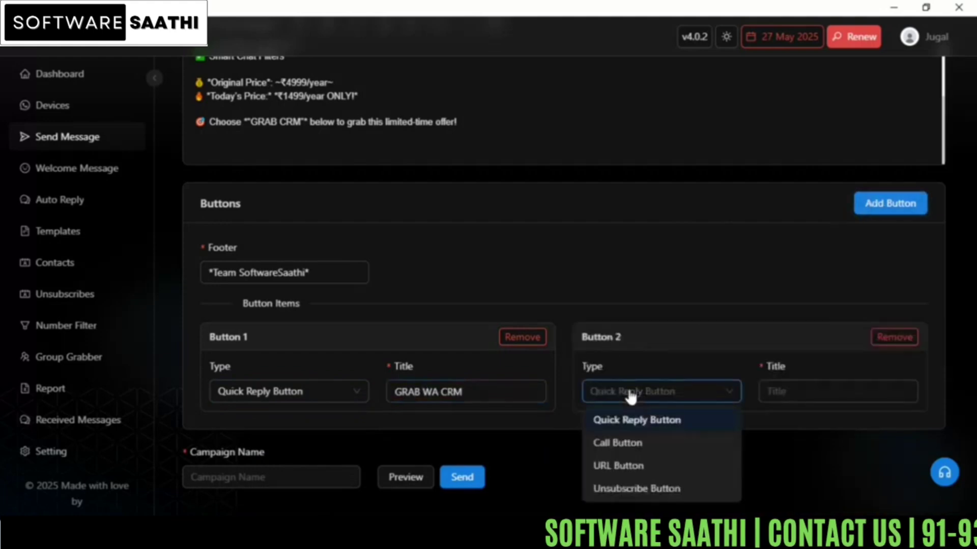
pyautogui.click(638, 421)
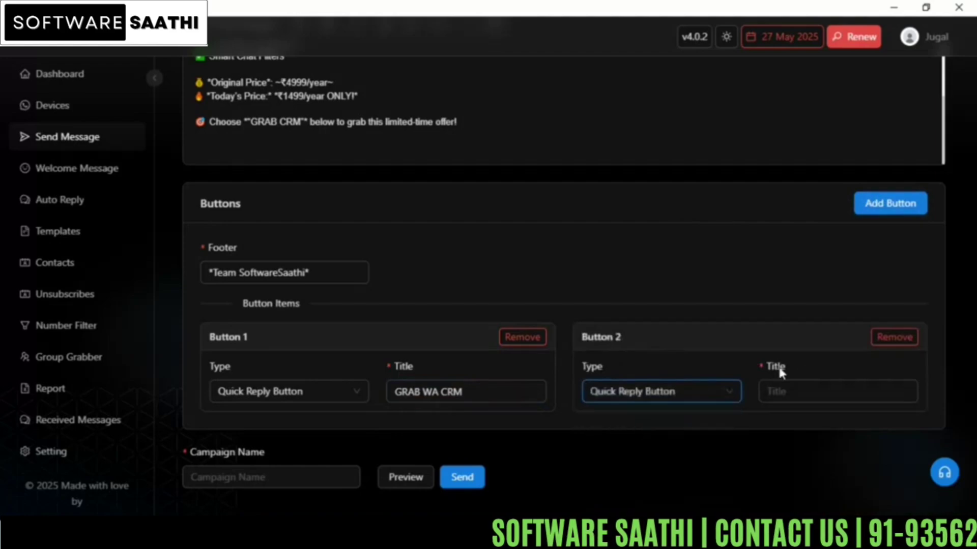
pyautogui.click(810, 396)
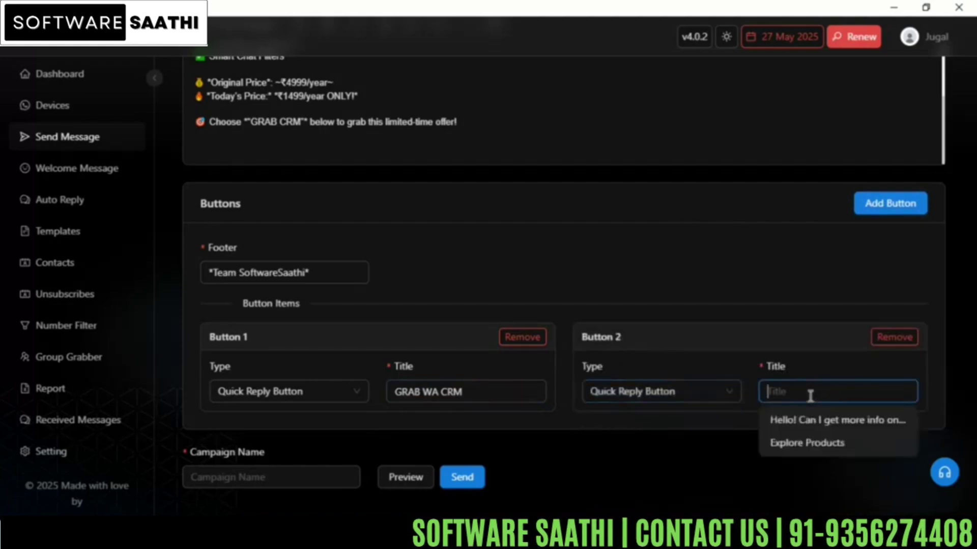
pyautogui.write('EXPLOR')
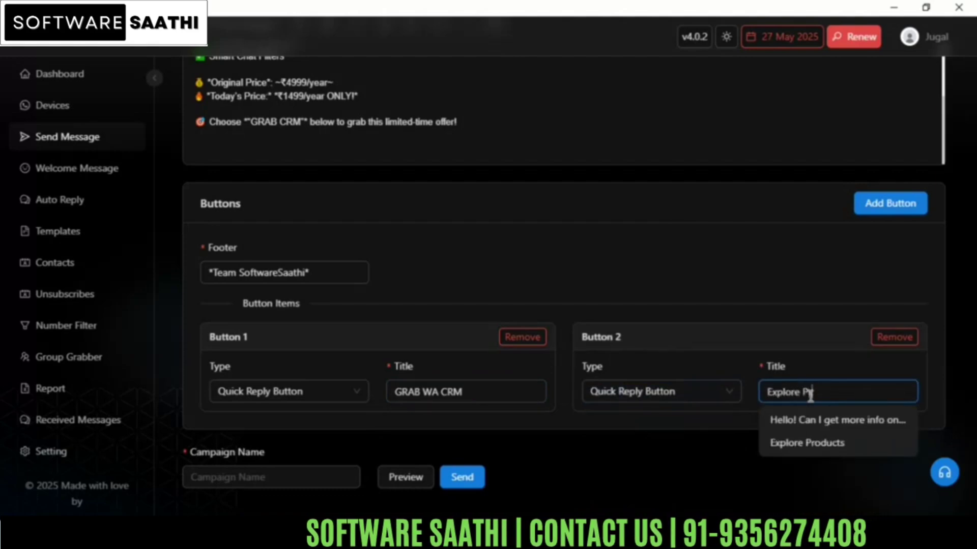
pyautogui.write('Products')
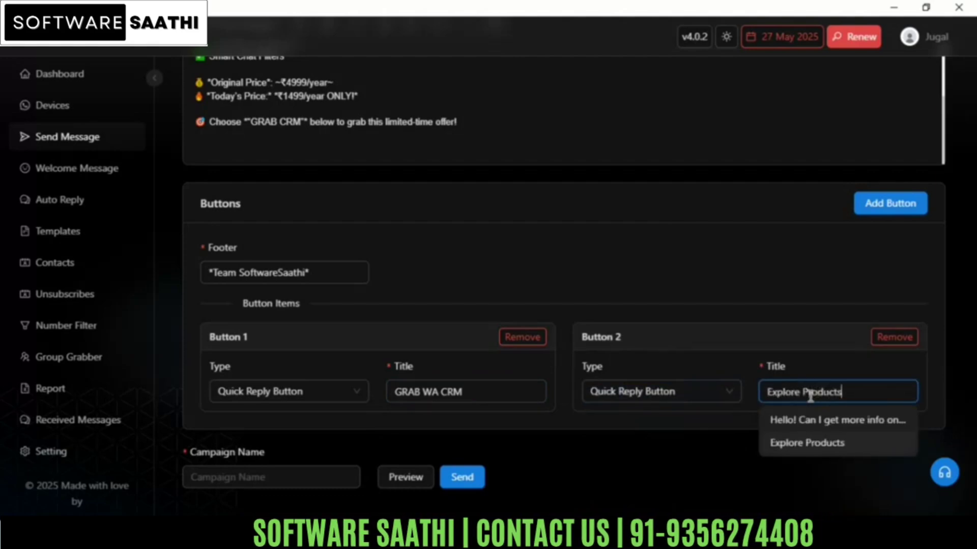
pyautogui.click(643, 451)
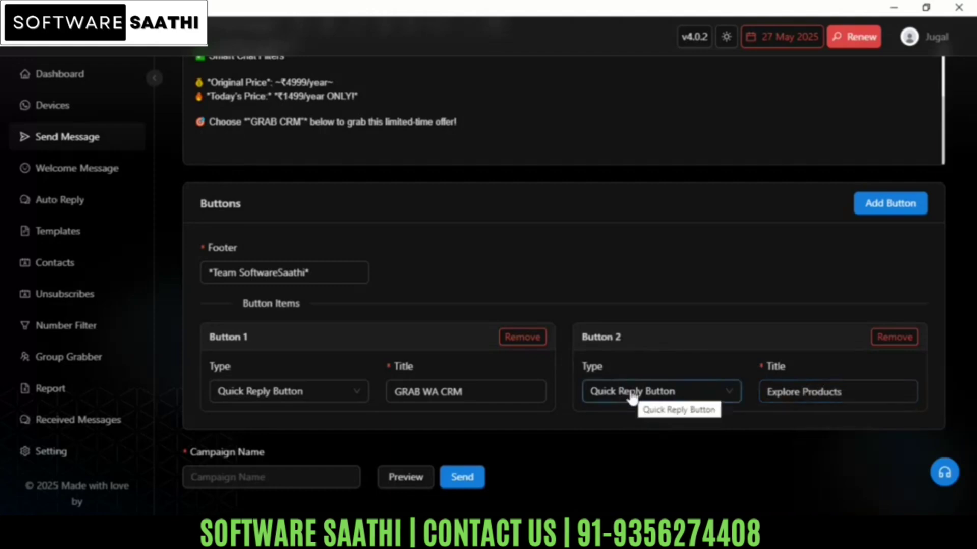
# Step: Add Button 3 as a URL Button with the title "Visit Our Website"
pyautogui.click(887, 203)
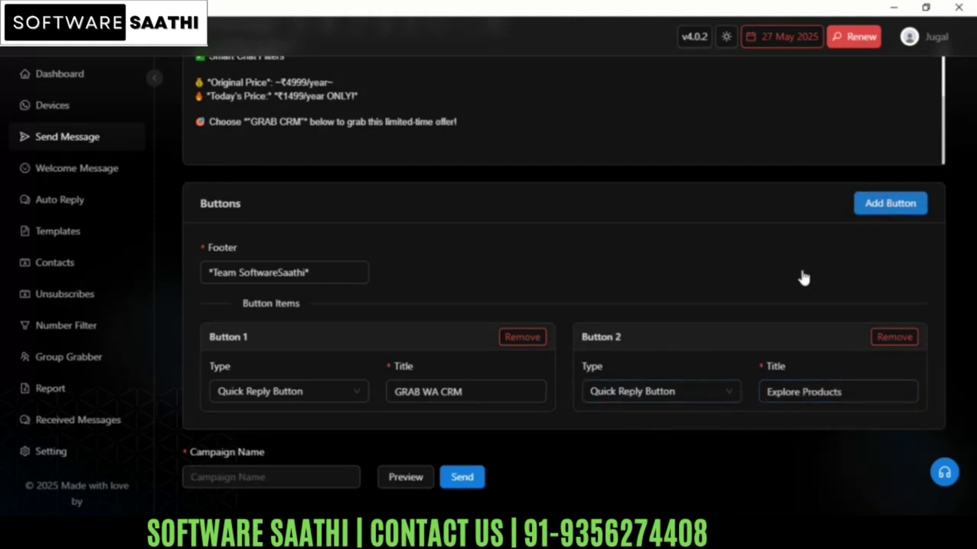
pyautogui.scroll(-3, 464, 276)
pyautogui.click(277, 384)
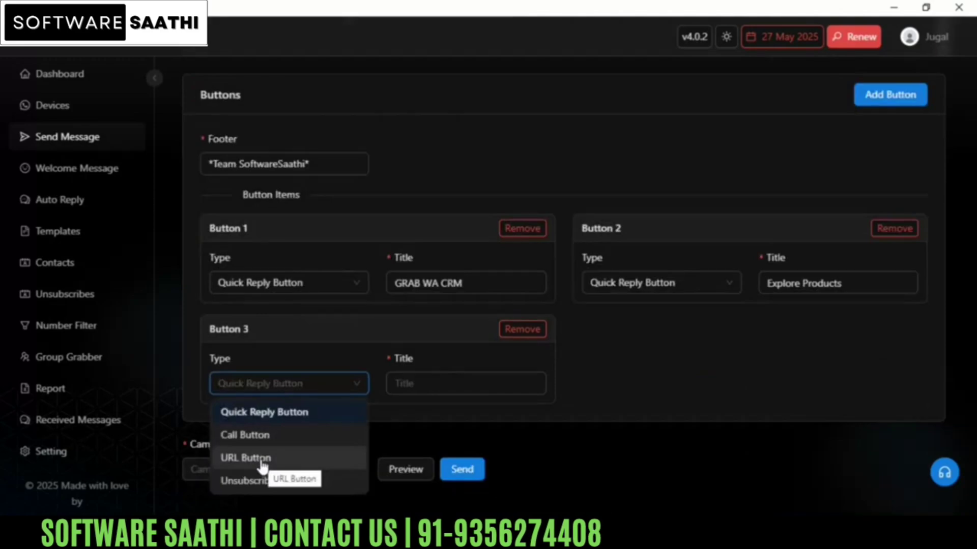
pyautogui.click(261, 458)
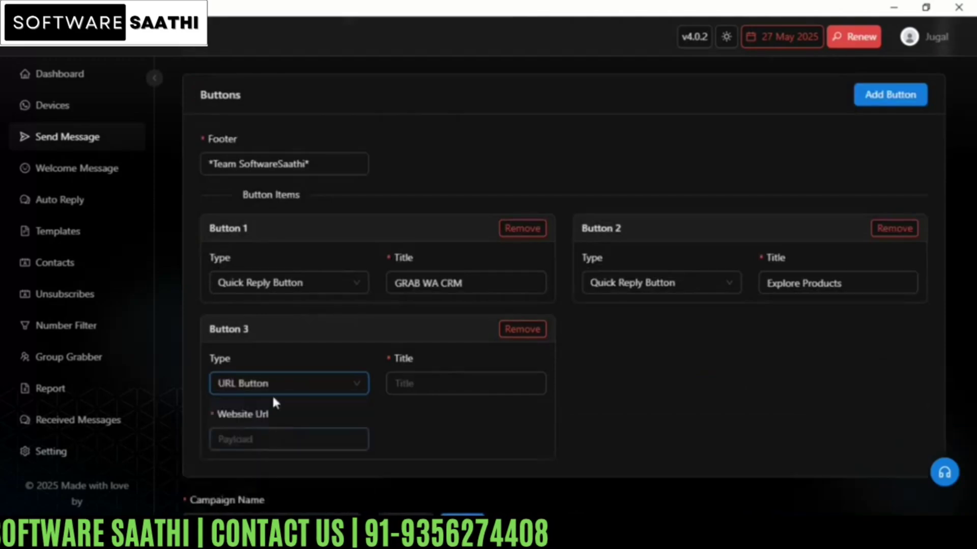
pyautogui.click(427, 387)
pyautogui.write('V')
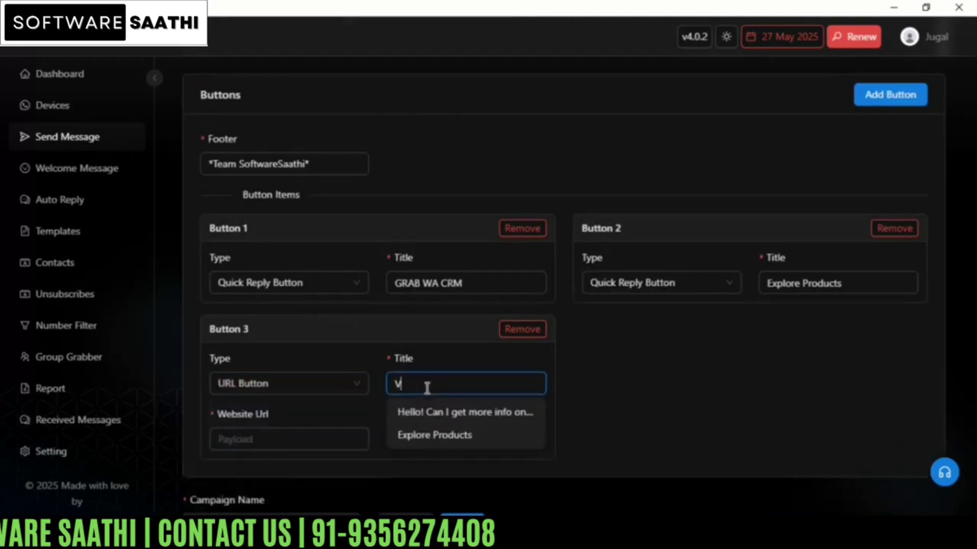
pyautogui.write('isit OWebsite')
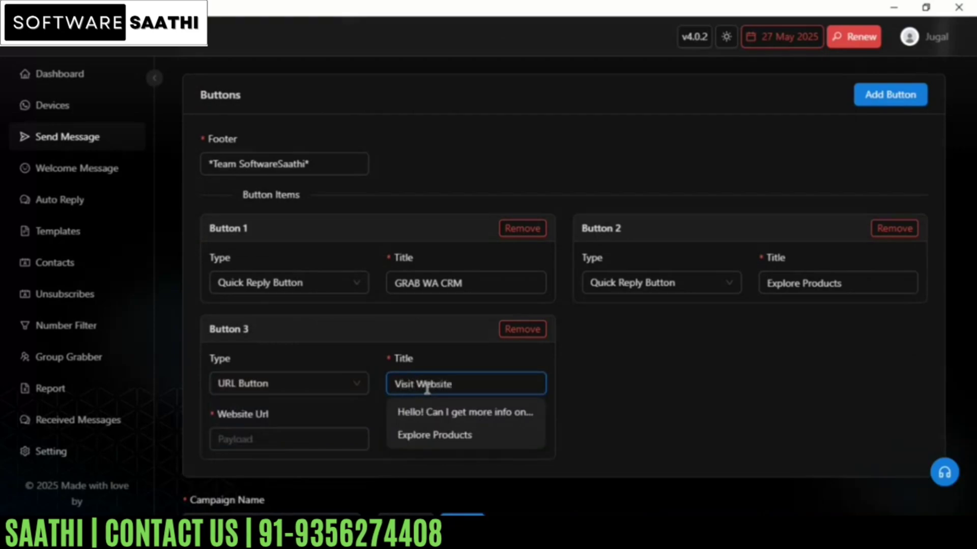
pyautogui.hotkey('ctrl', 'Left')
pyautogui.write('Our')
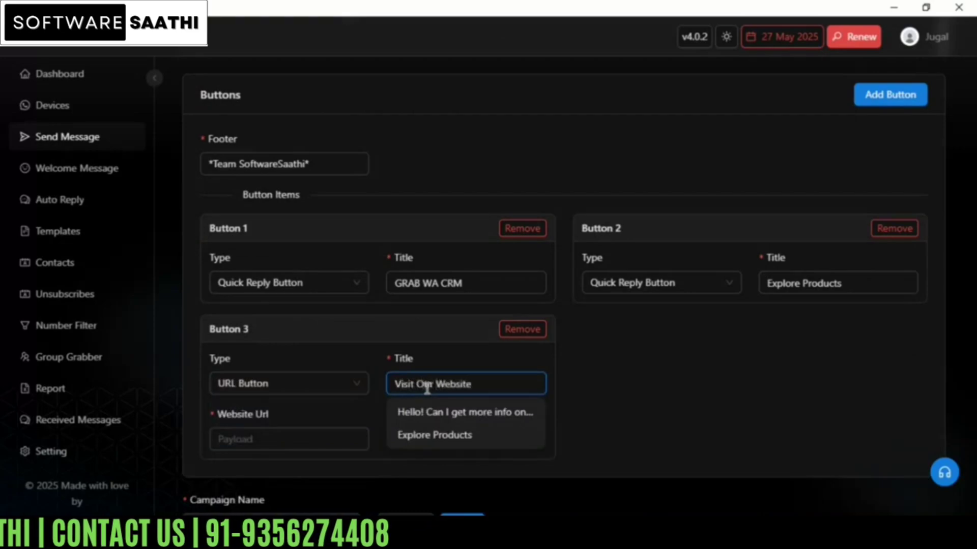
# Step: Add Button 4 as a Call Button titled "Contact Us!" and enter the business's contact phone number
pyautogui.click(891, 96)
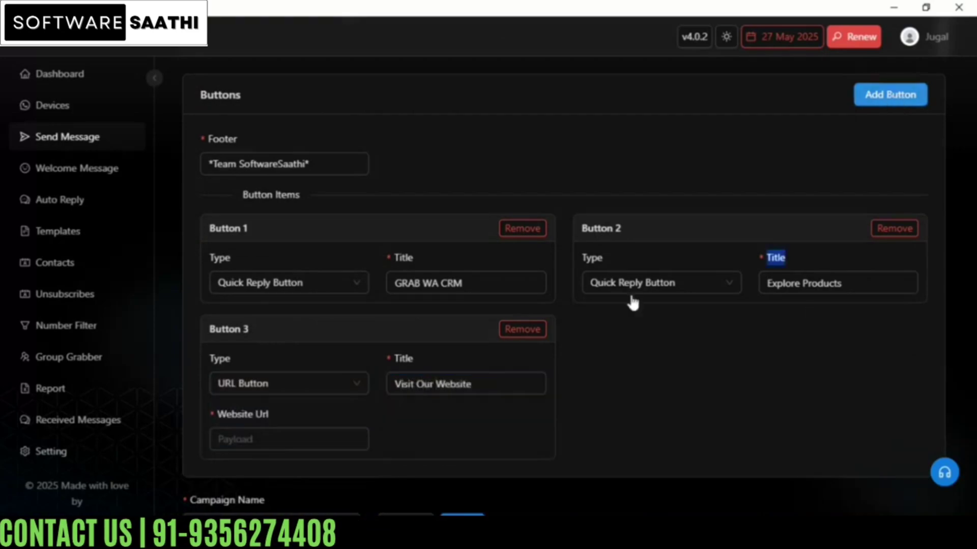
pyautogui.click(633, 389)
pyautogui.click(634, 392)
pyautogui.click(633, 392)
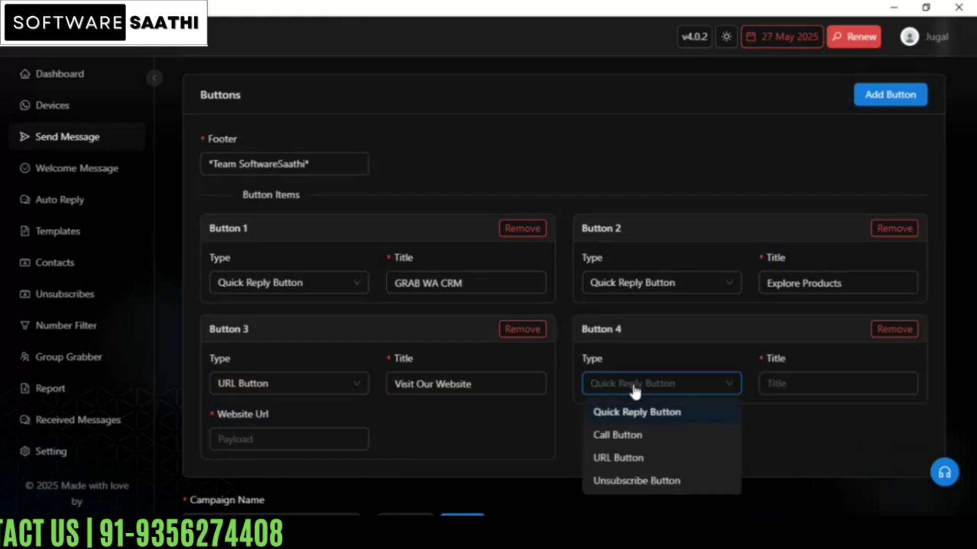
pyautogui.click(626, 437)
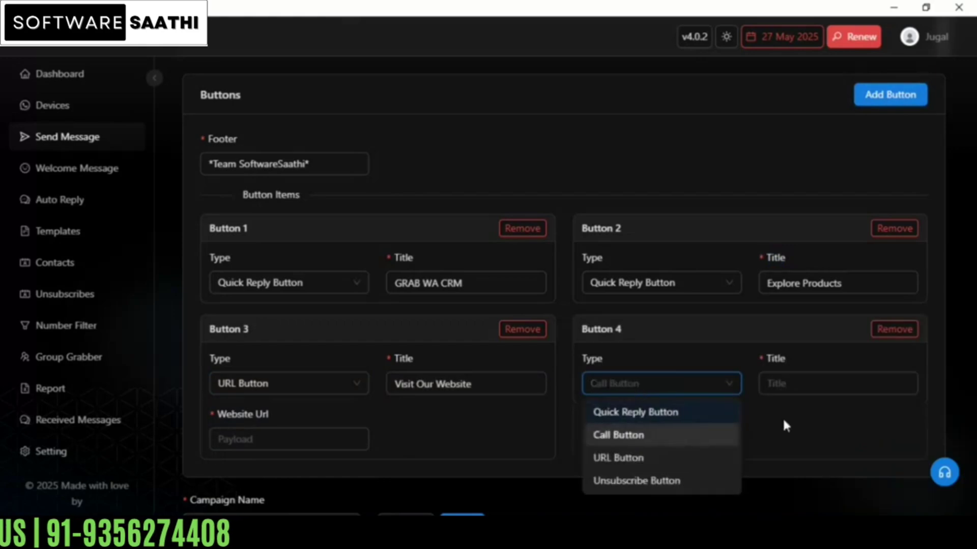
pyautogui.click(805, 383)
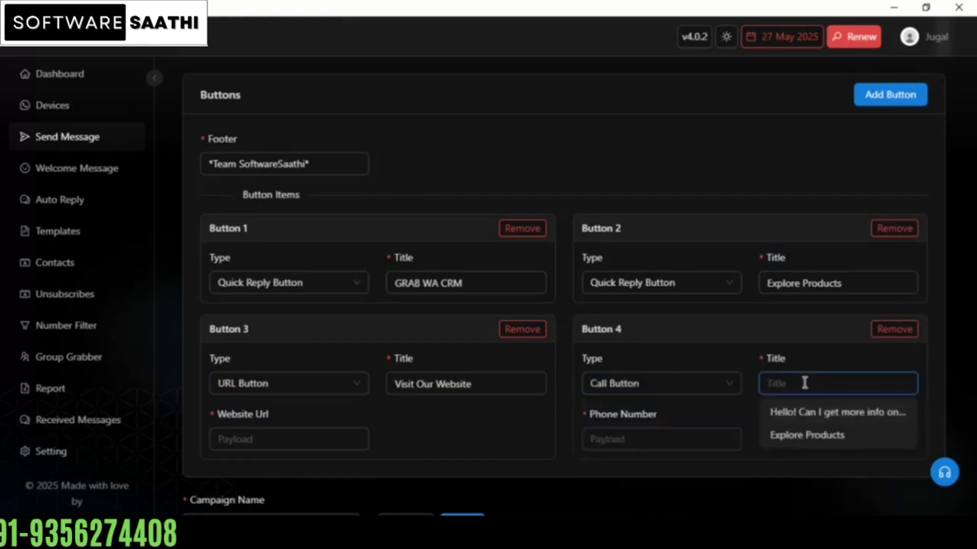
pyautogui.write('Contact Us!')
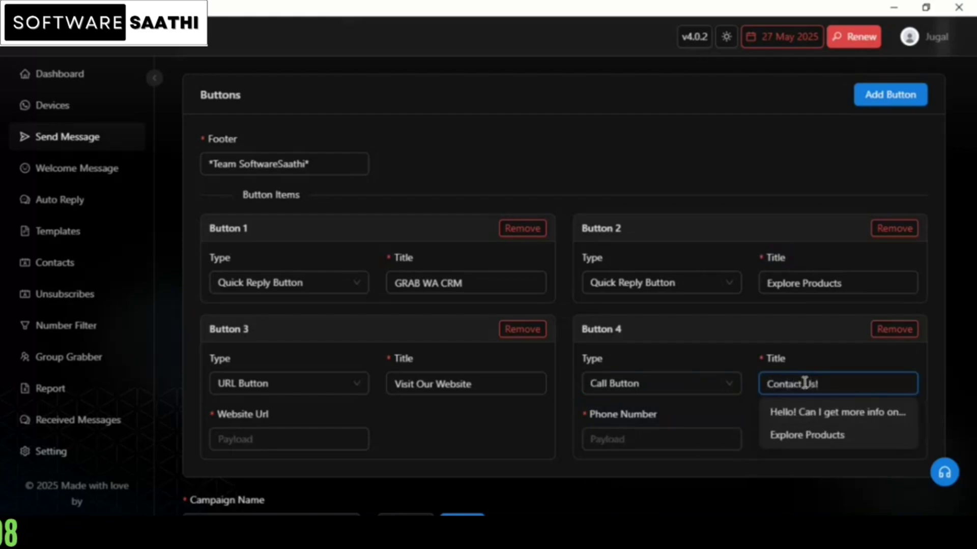
pyautogui.click(643, 441)
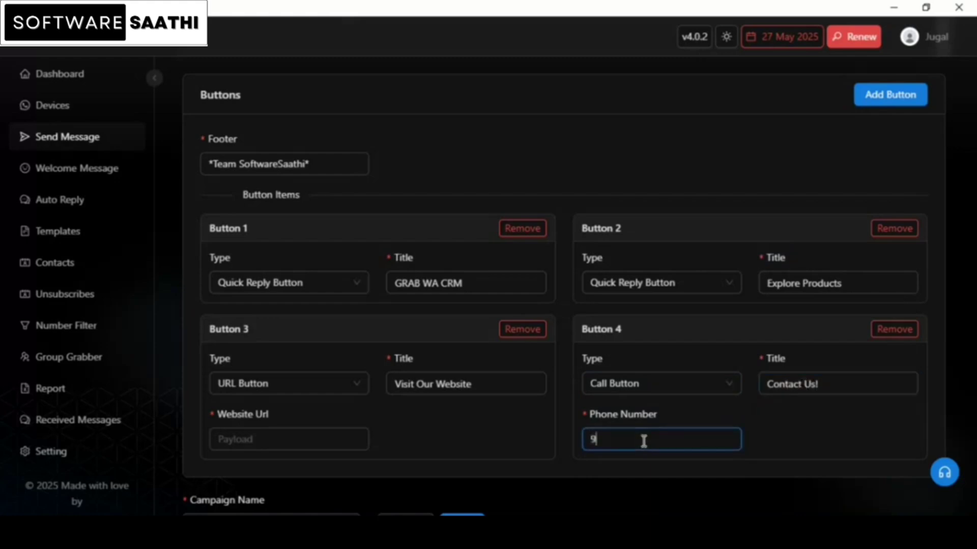
pyautogui.click(837, 433)
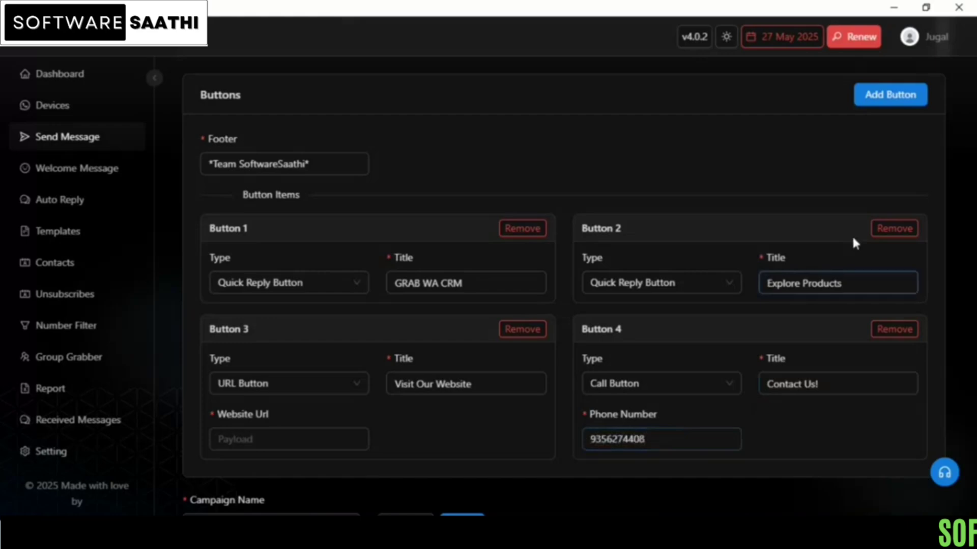
# Step: Add Button 5 to the message and set its type to Unsubscribe Button
pyautogui.click(885, 95)
pyautogui.scroll(-3, 355, 481)
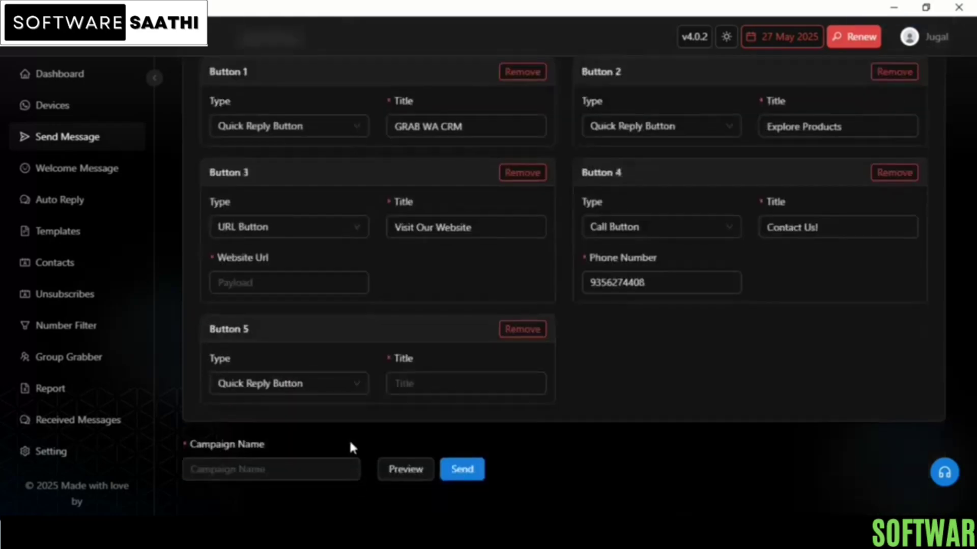
pyautogui.click(296, 386)
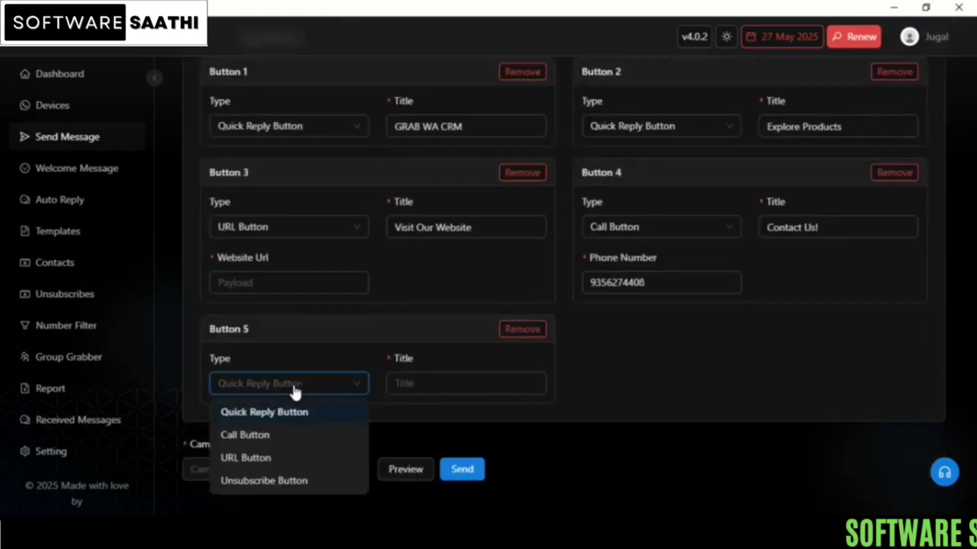
pyautogui.click(252, 481)
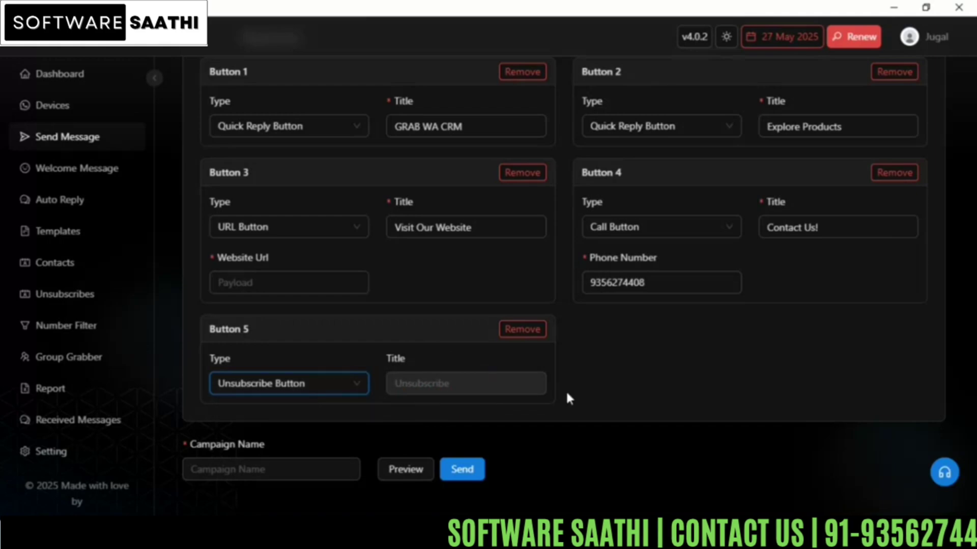
# Step: Name the campaign "Test campaign"
pyautogui.scroll(3, 568, 399)
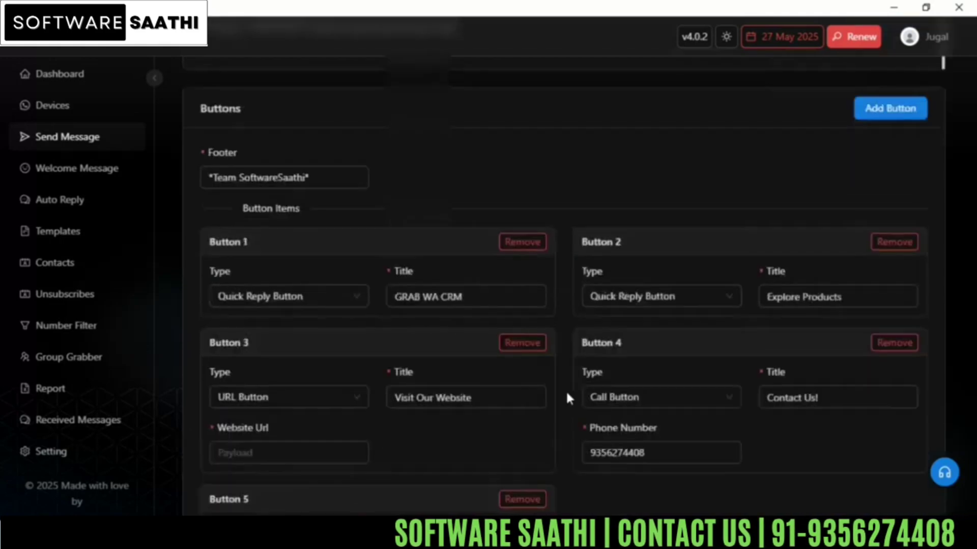
pyautogui.scroll(6, 566, 390)
pyautogui.scroll(-9, 566, 393)
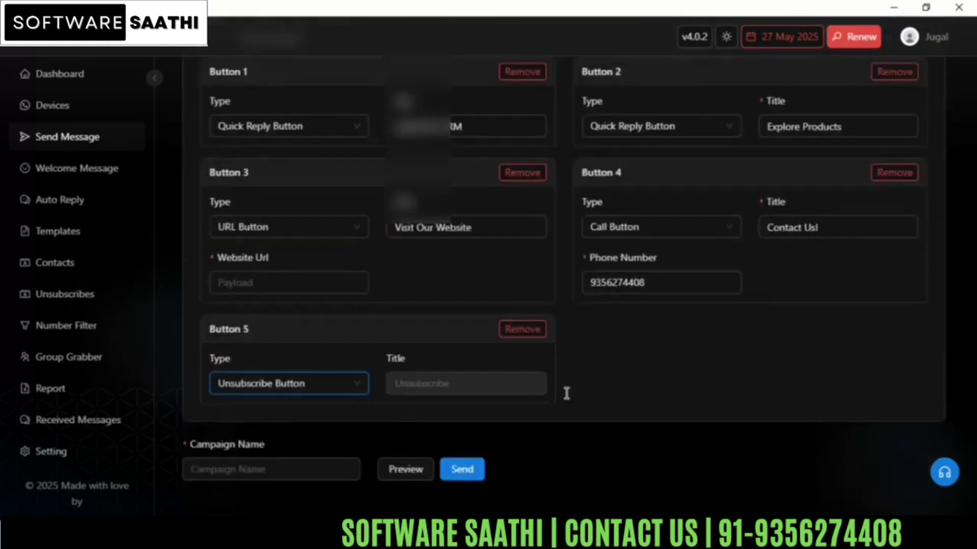
pyautogui.click(231, 475)
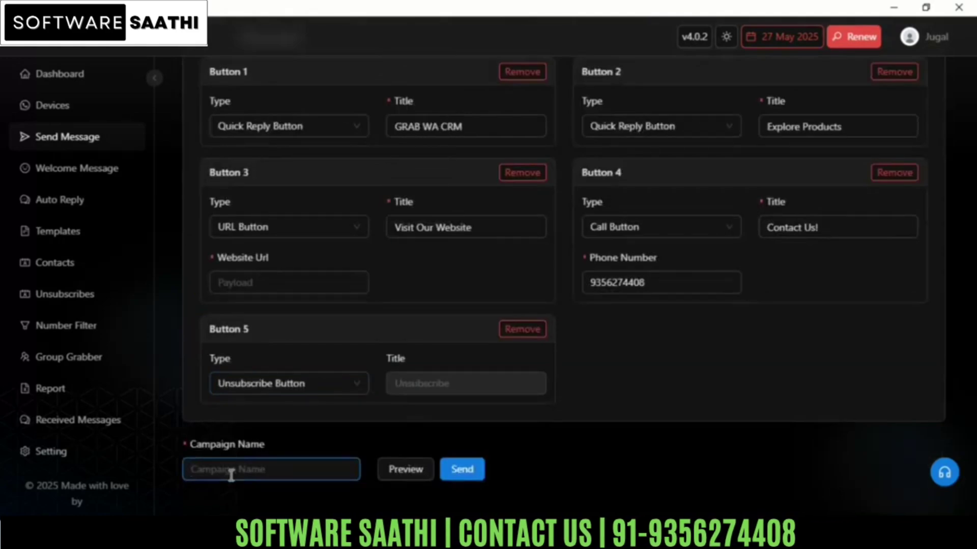
pyautogui.write('Test')
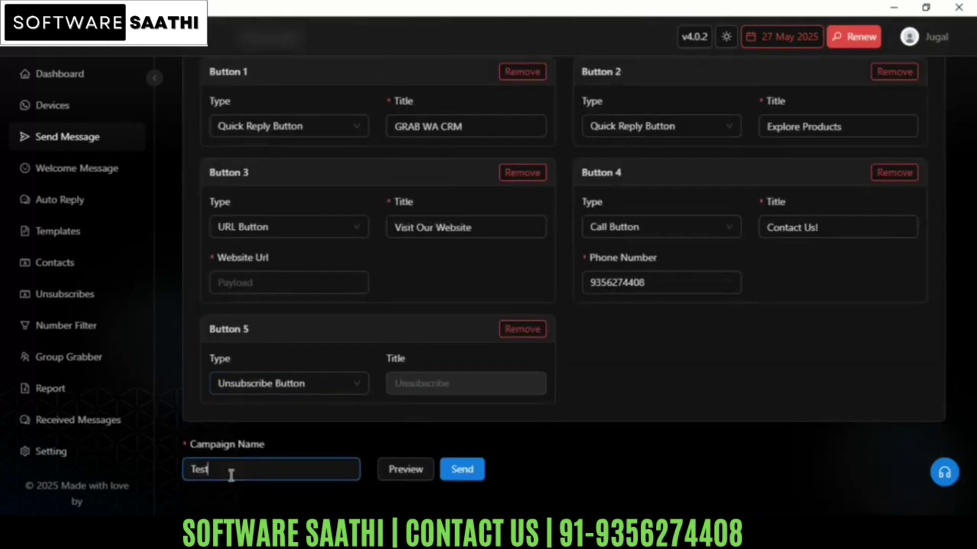
pyautogui.write(' campaig')
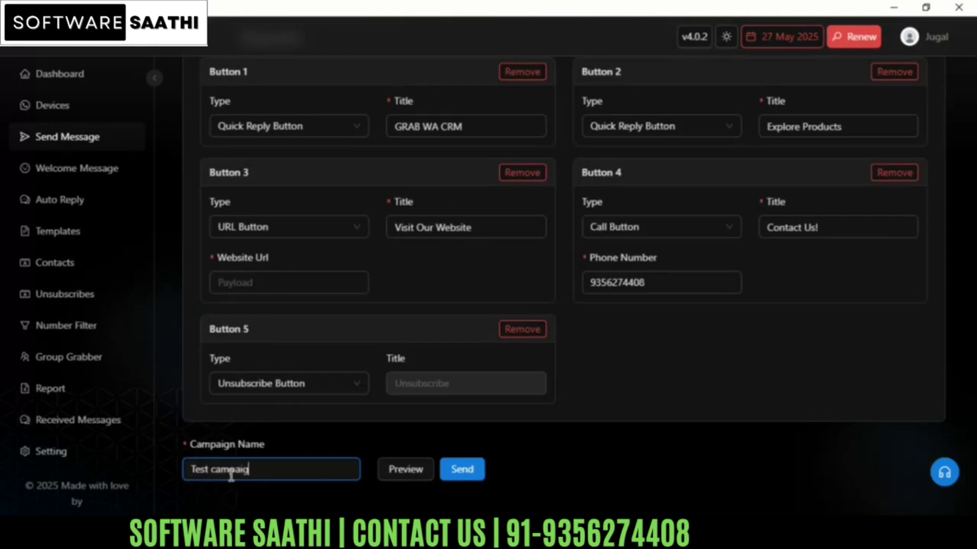
pyautogui.write('n')
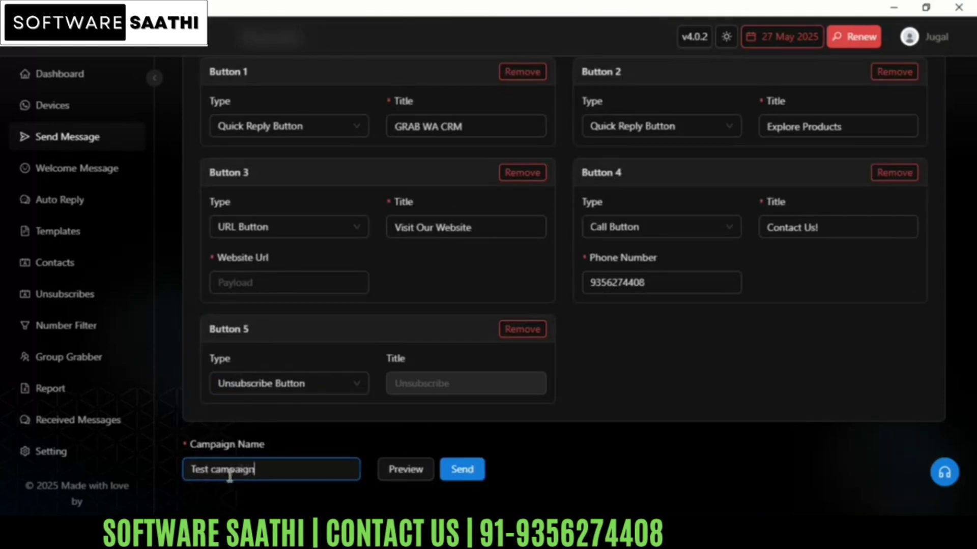
# Step: Preview the composed message with its buttons, close the preview and try to send the campaign
pyautogui.click(407, 471)
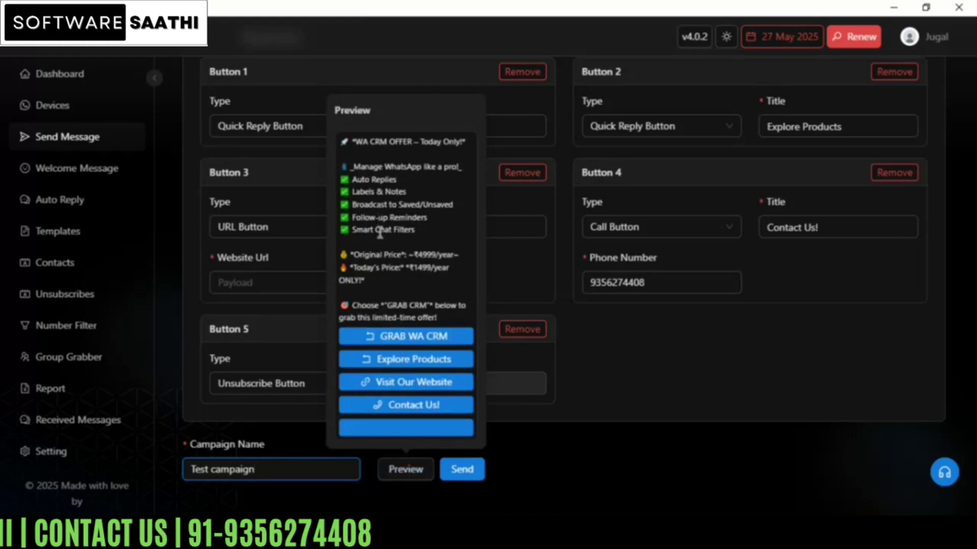
pyautogui.click(536, 463)
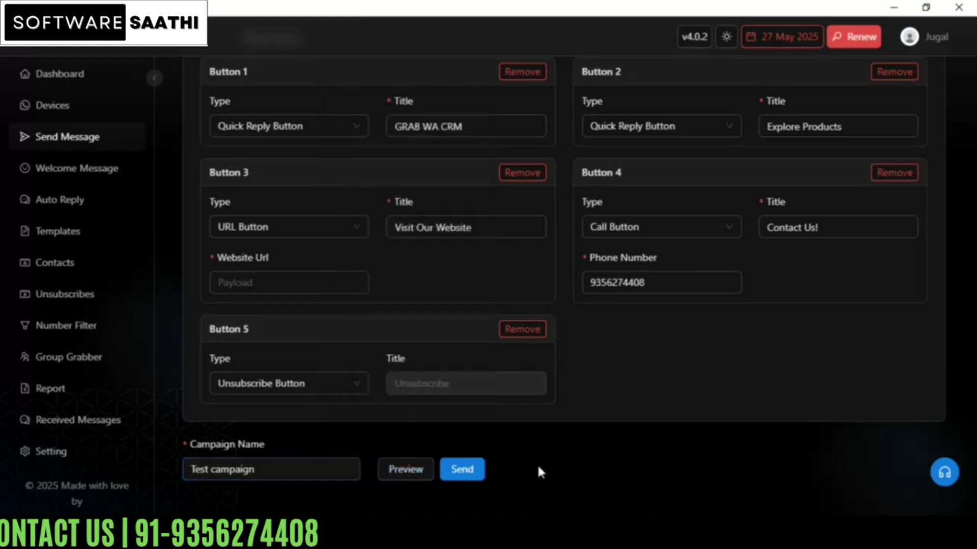
pyautogui.click(463, 472)
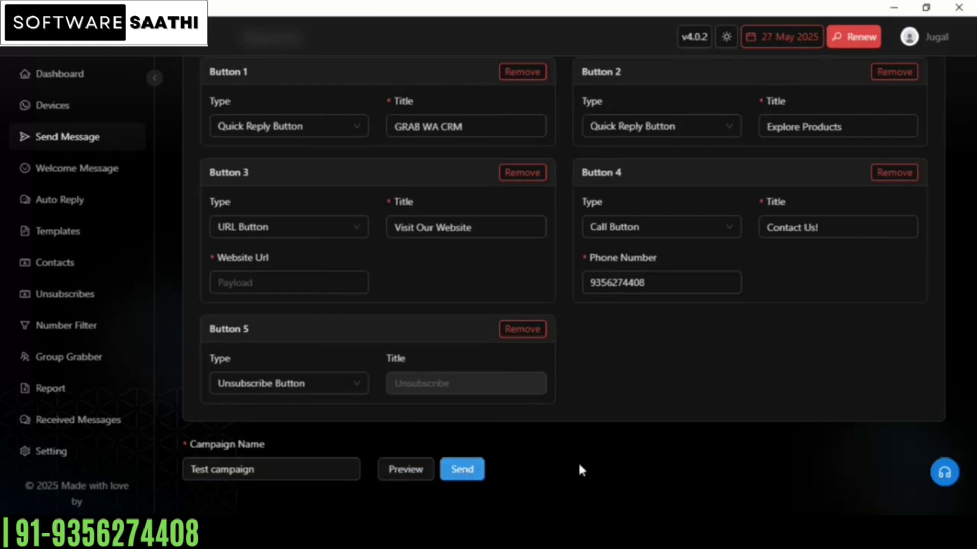
pyautogui.click(238, 284)
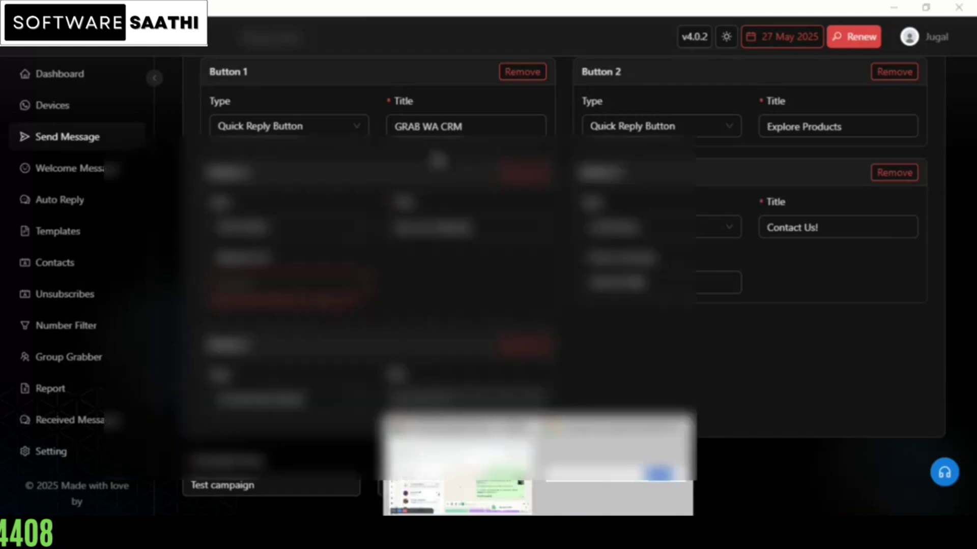
pyautogui.click(527, 493)
pyautogui.click(290, 15)
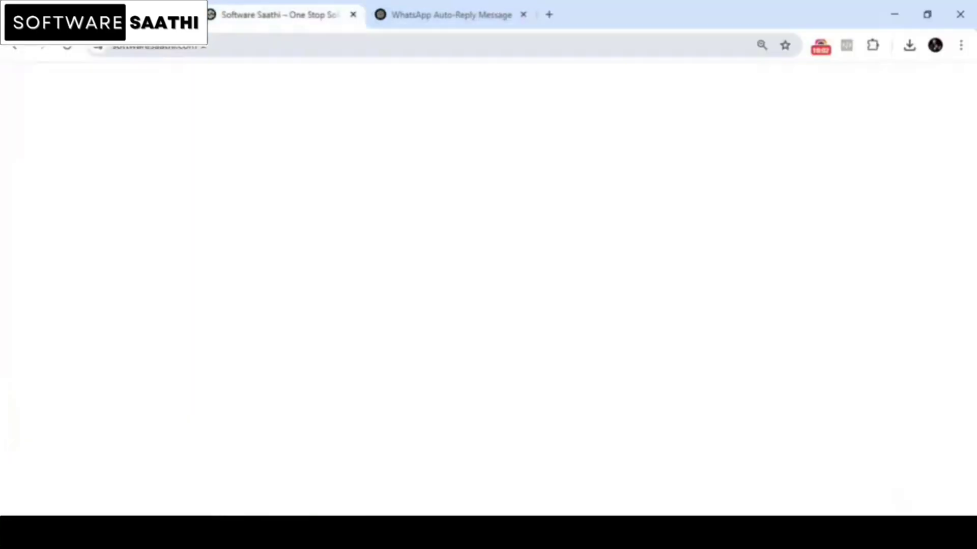
pyautogui.click(206, 47)
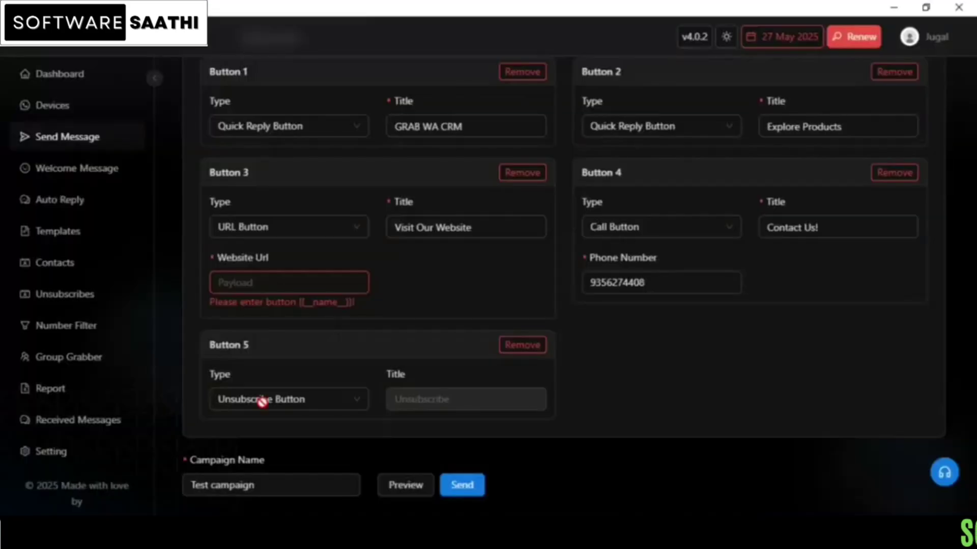
pyautogui.write('https://softwaresaathi.com/')
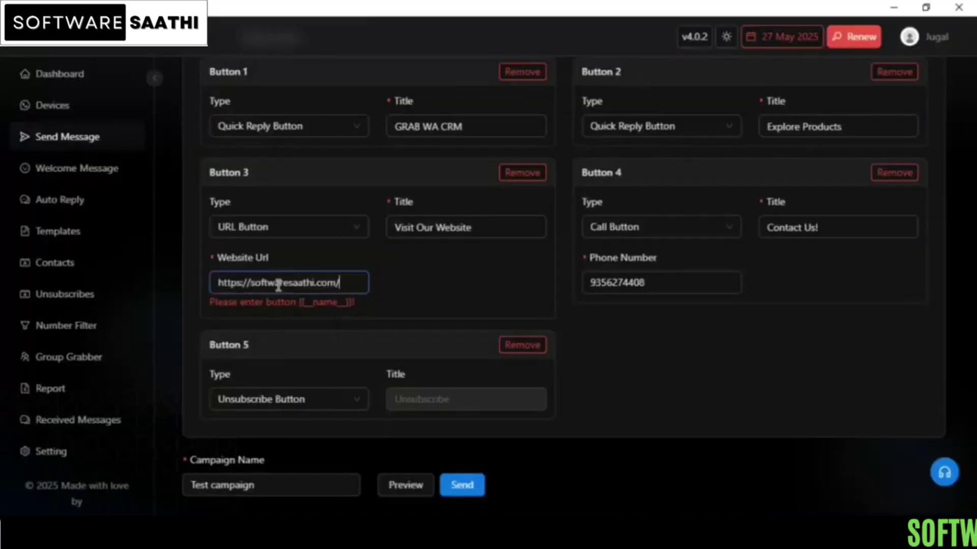
pyautogui.click(420, 293)
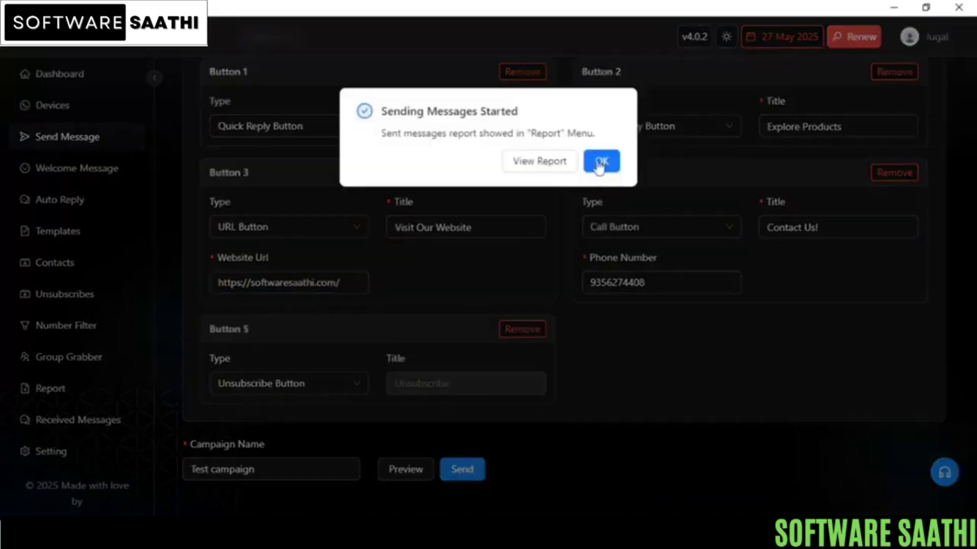
# Step: Examine the delivered WA CRM offer message and its replies in the phone chat, and the website that its URL button opens
pyautogui.click(600, 161)
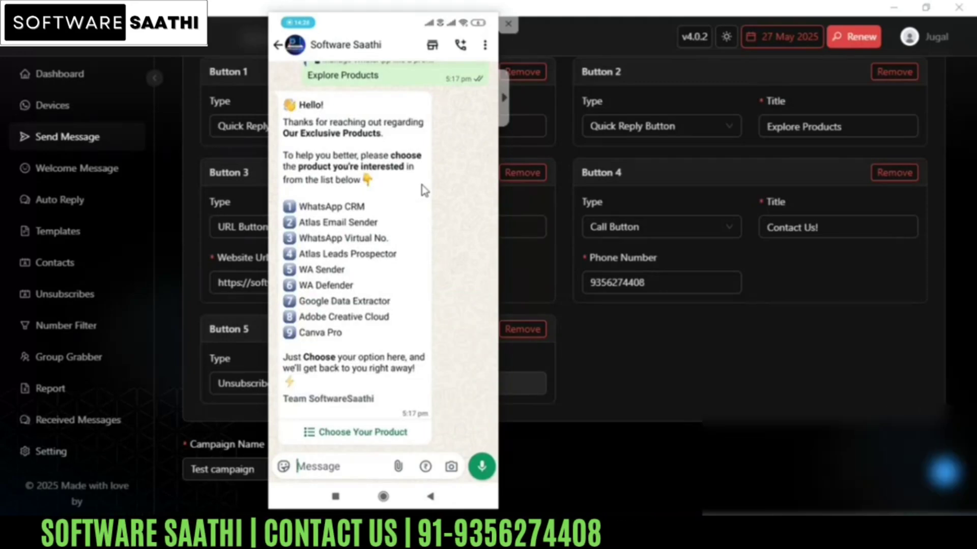
pyautogui.scroll(10, 424, 190)
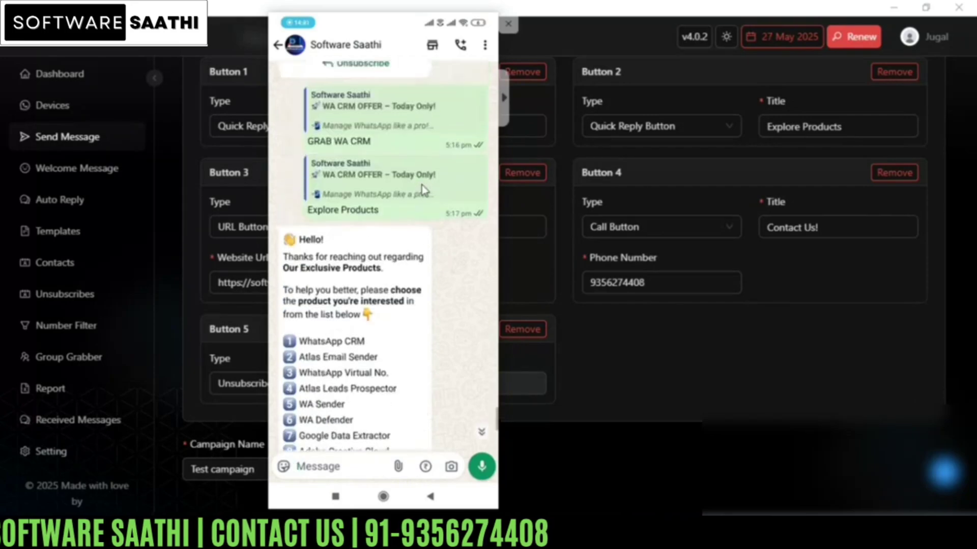
pyautogui.scroll(8, 424, 190)
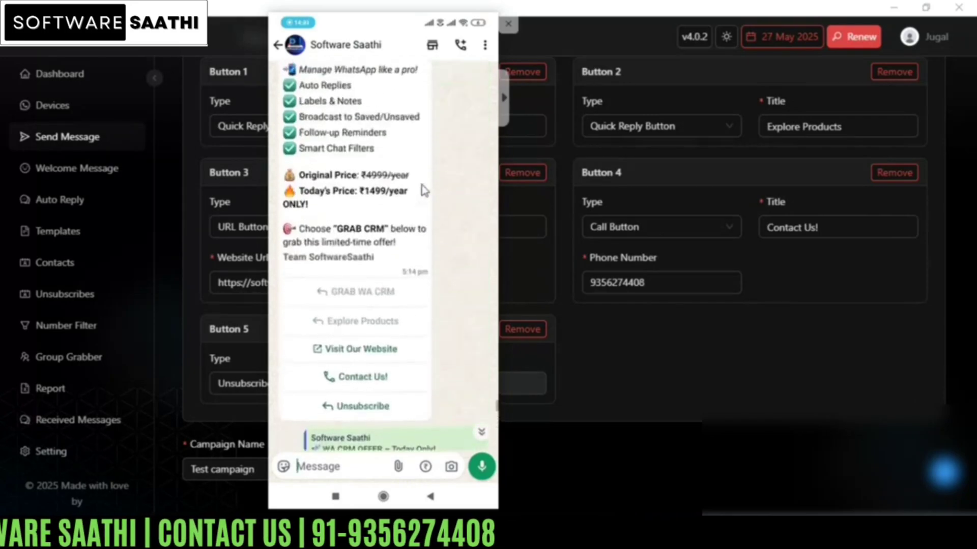
pyautogui.scroll(-1, 423, 190)
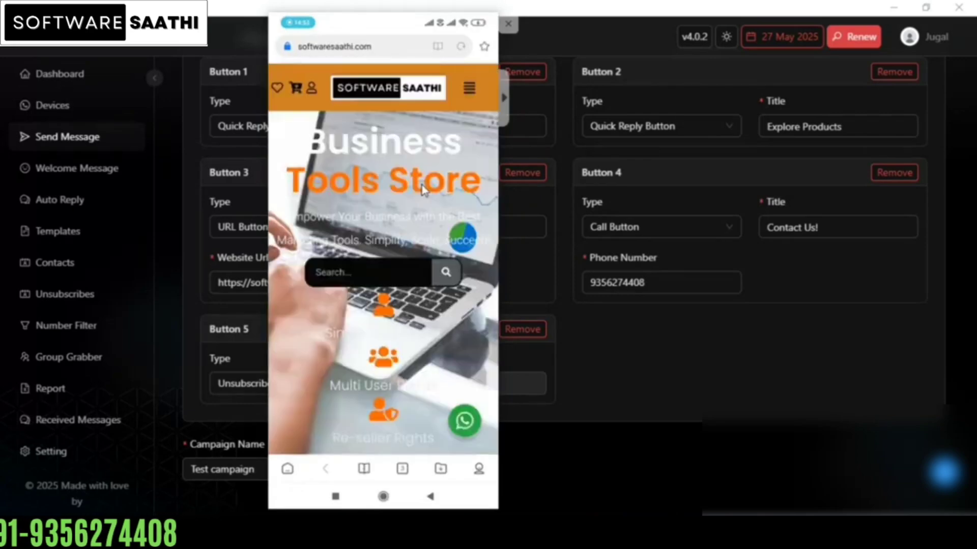
pyautogui.scroll(-10, 422, 189)
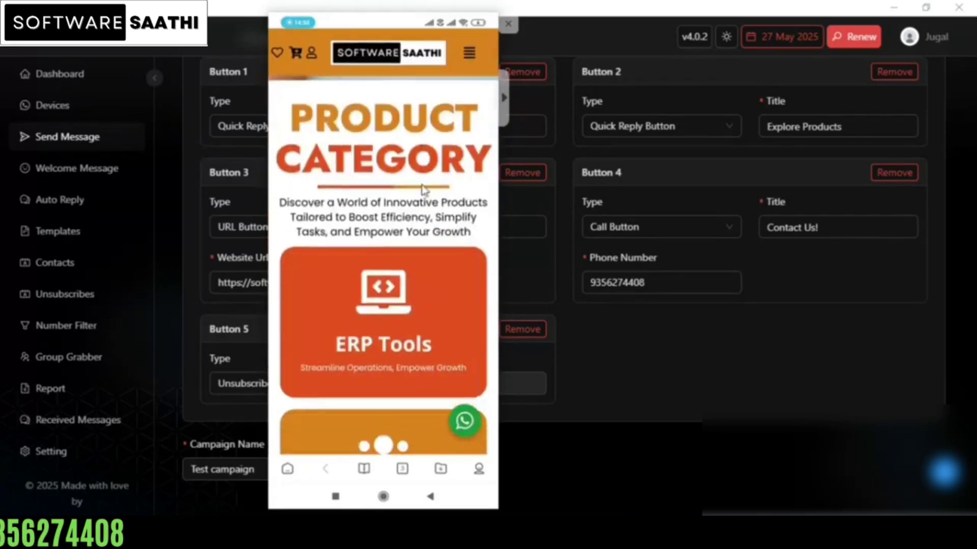
pyautogui.scroll(-10, 422, 189)
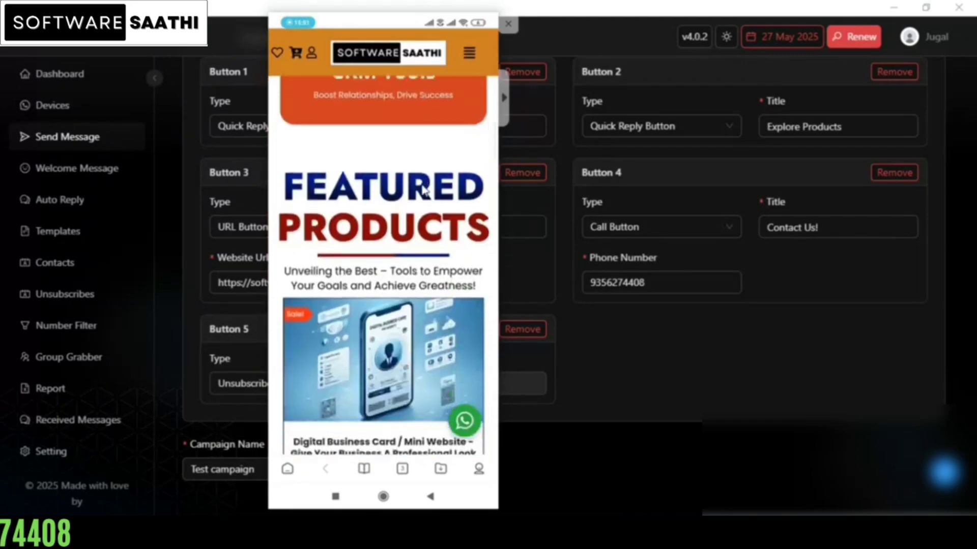
pyautogui.scroll(-10, 422, 190)
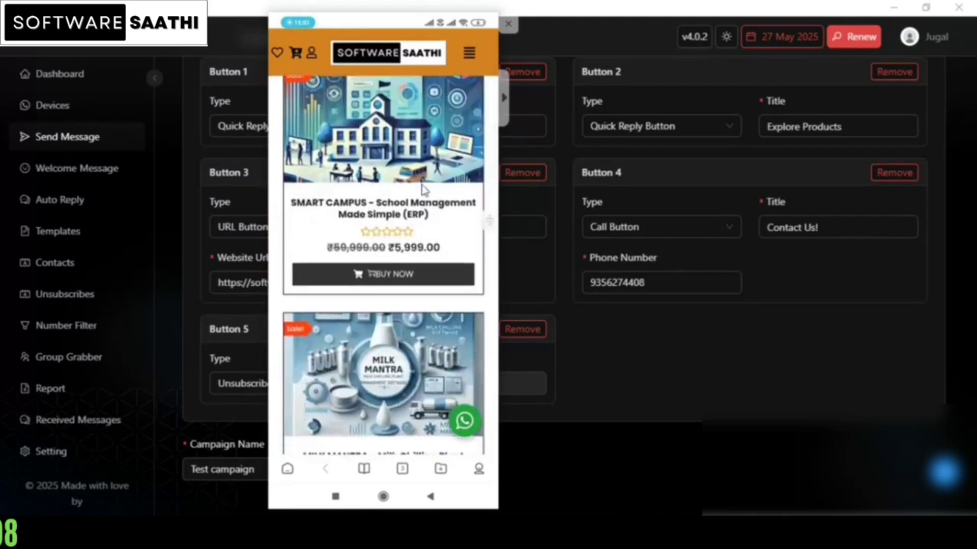
pyautogui.scroll(-8, 422, 190)
pyautogui.click(421, 189)
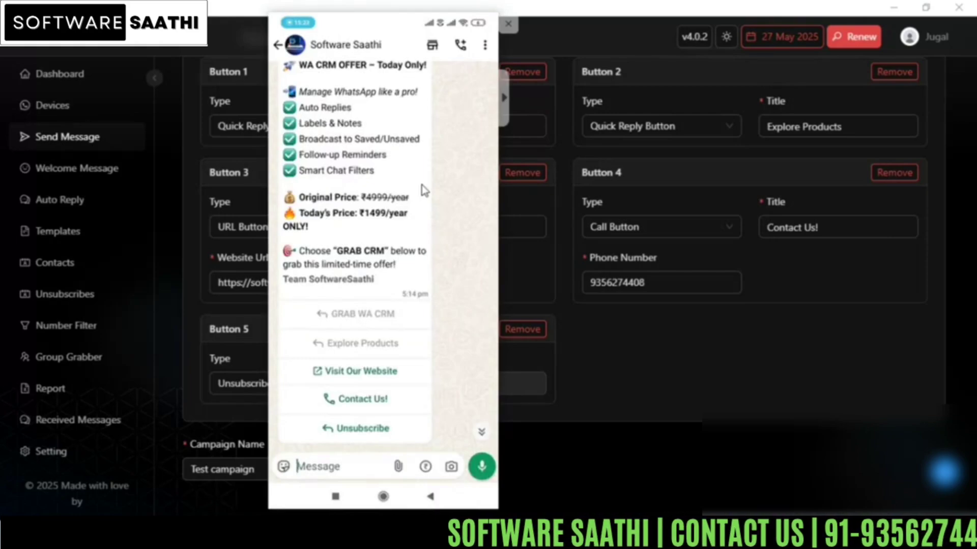
pyautogui.scroll(1, 425, 191)
pyautogui.scroll(-1, 425, 190)
# Step: Change the message type to Button With Media
pyautogui.scroll(1, 425, 190)
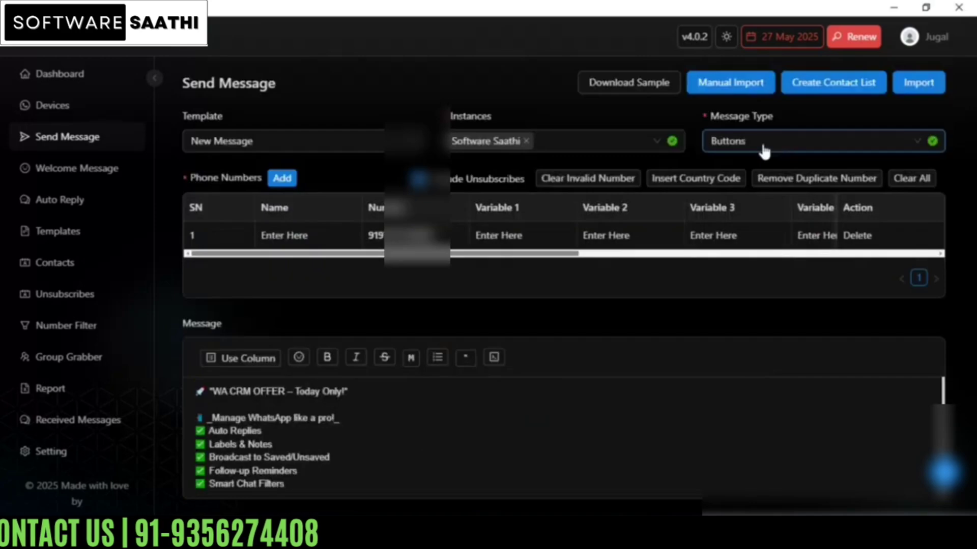
pyautogui.click(765, 147)
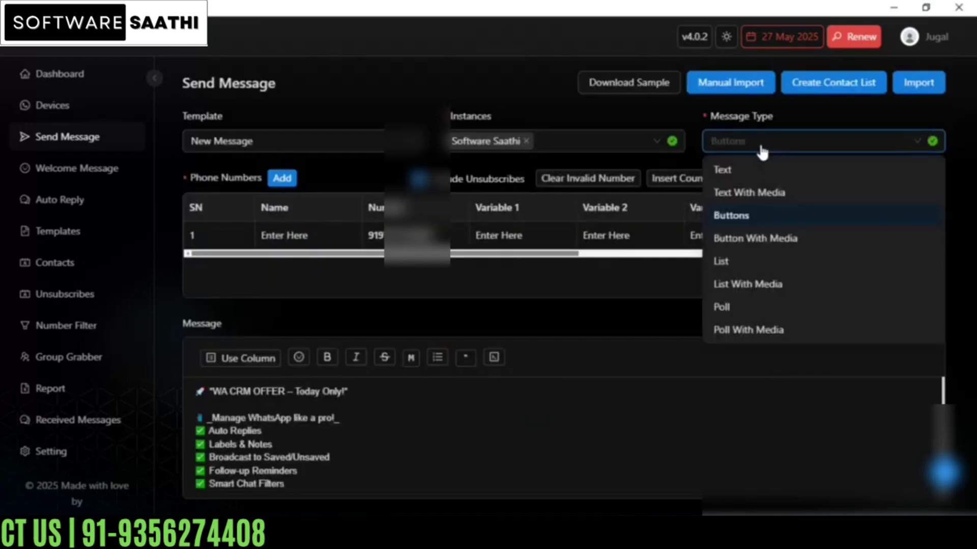
pyautogui.click(756, 238)
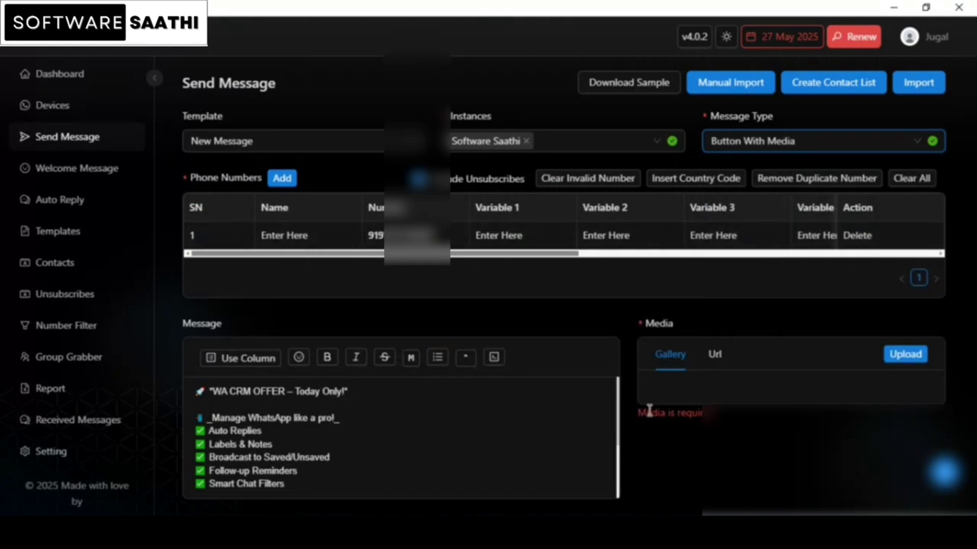
# Step: Upload the image WA CRM (Chrome).png from the Downloads folder as the message's media
pyautogui.scroll(-3, 719, 151)
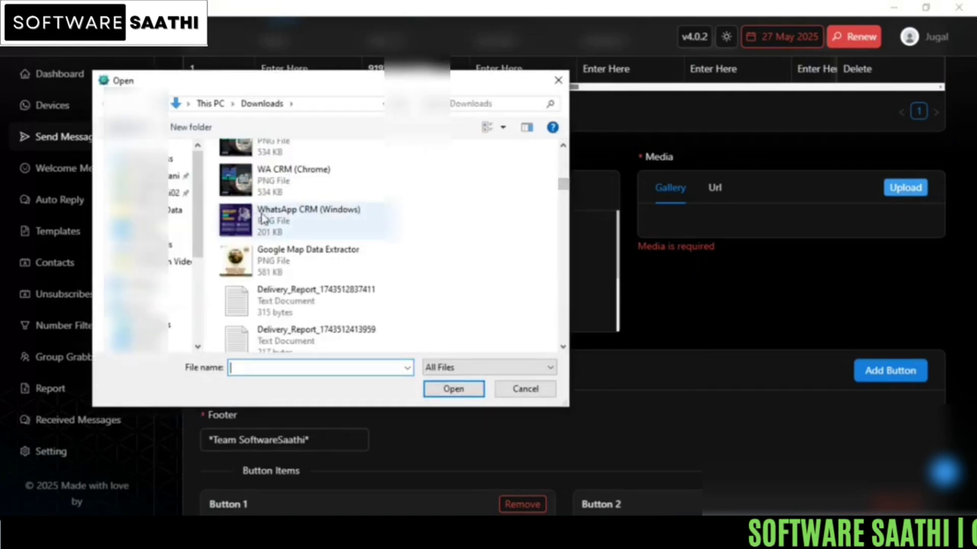
pyautogui.click(292, 184)
pyautogui.click(452, 390)
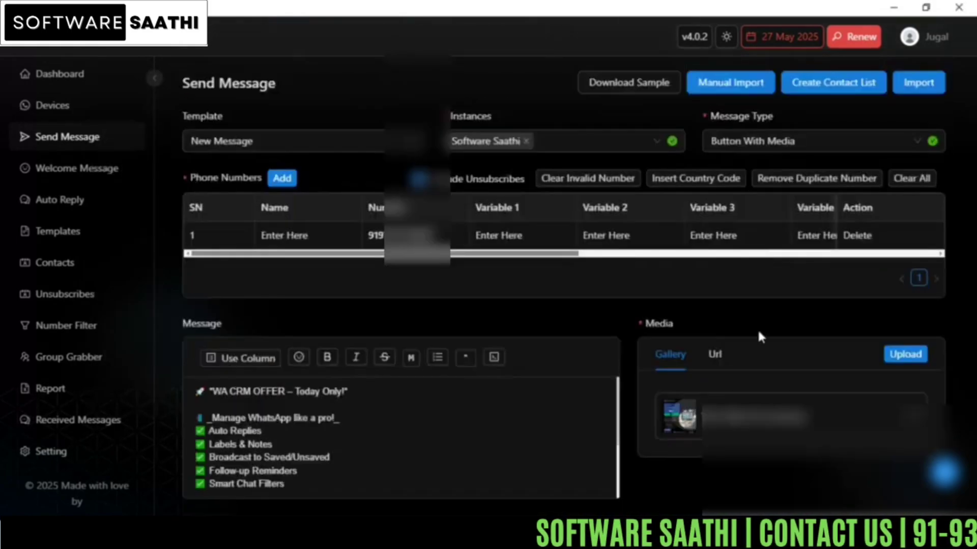
# Step: Cut the whole WA CRM offer text out of the message body
pyautogui.scroll(-3, 755, 330)
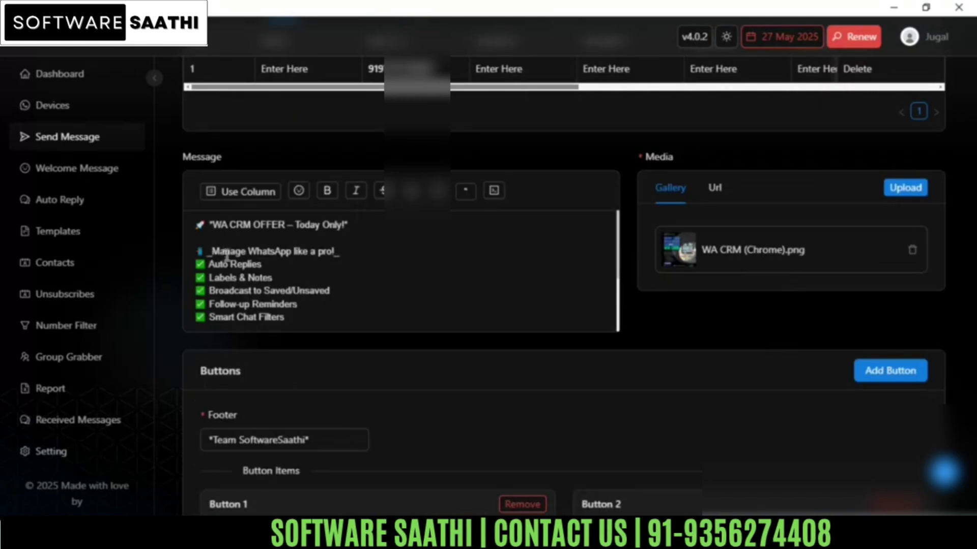
pyautogui.hotkey('ctrl', 'a')
pyautogui.hotkey('ctrl', 'x')
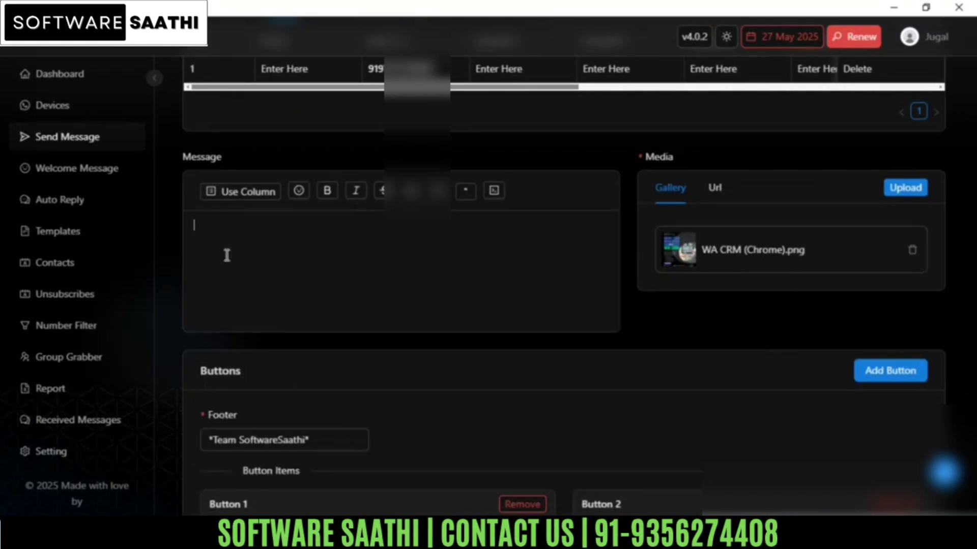
# Step: Try the offer text as the image's caption with Send Caption with Button enabled, and close the caption dialog without saving
pyautogui.click(753, 250)
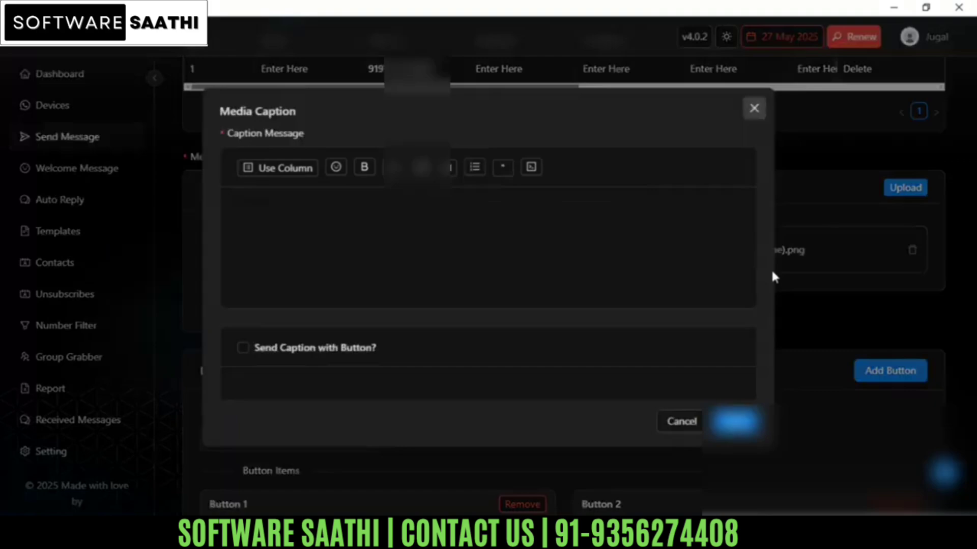
pyautogui.click(776, 275)
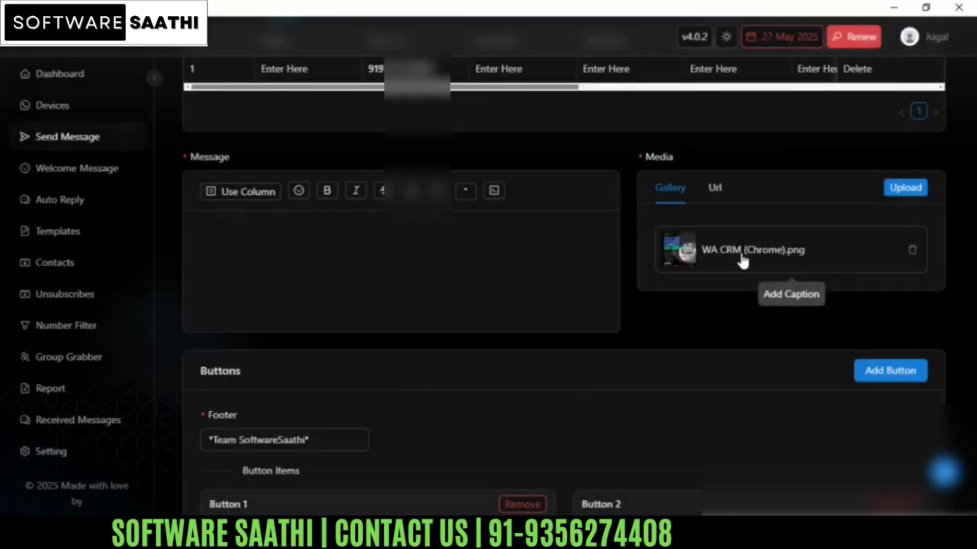
pyautogui.click(742, 259)
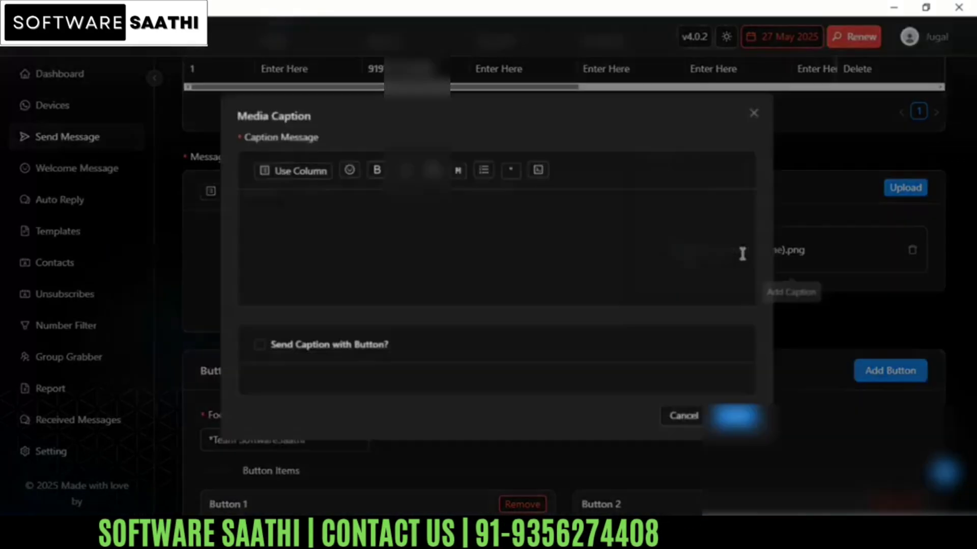
pyautogui.click(285, 196)
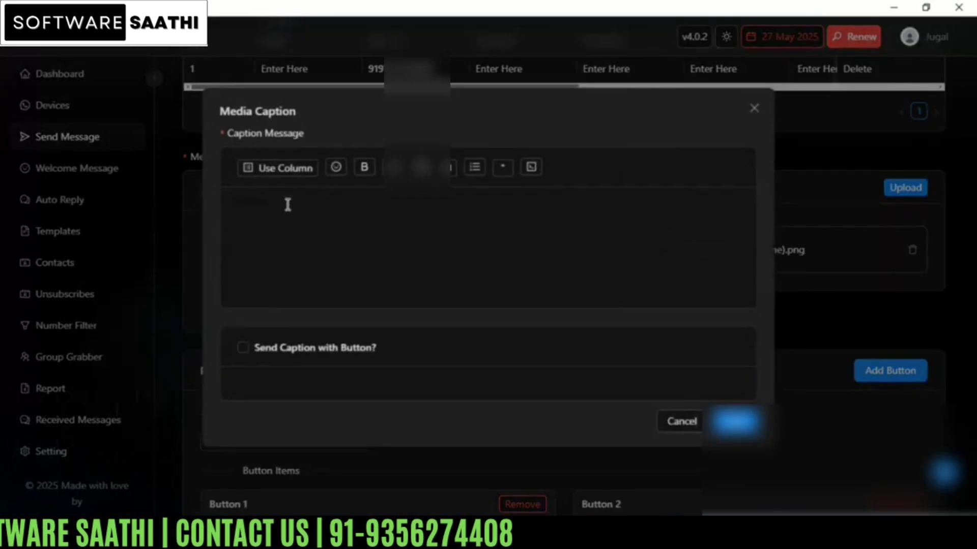
pyautogui.hotkey('ctrl', 'v')
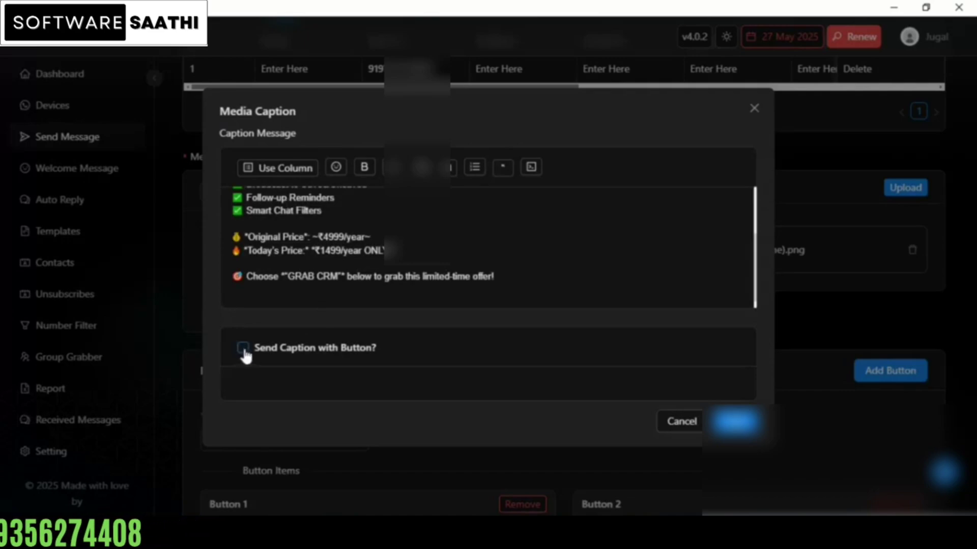
pyautogui.click(374, 359)
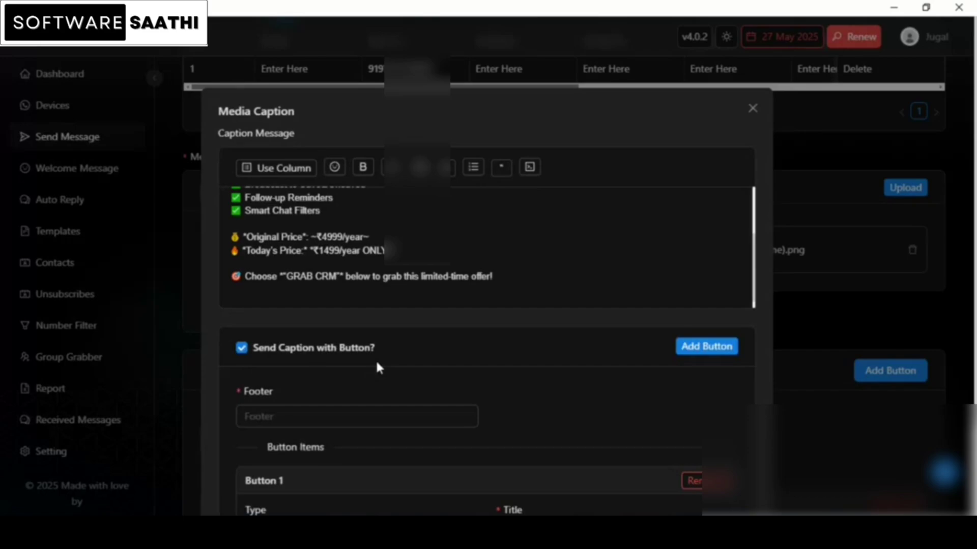
pyautogui.click(357, 418)
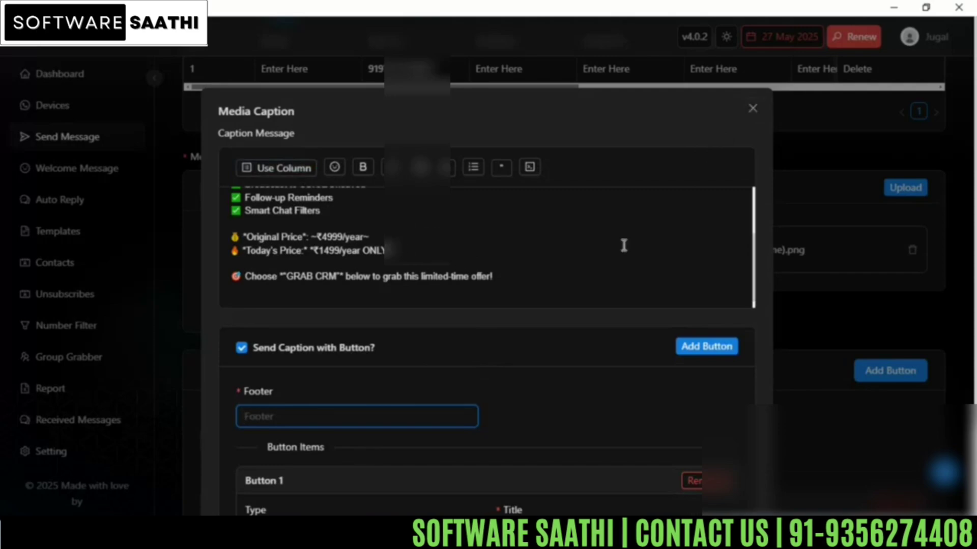
pyautogui.click(753, 107)
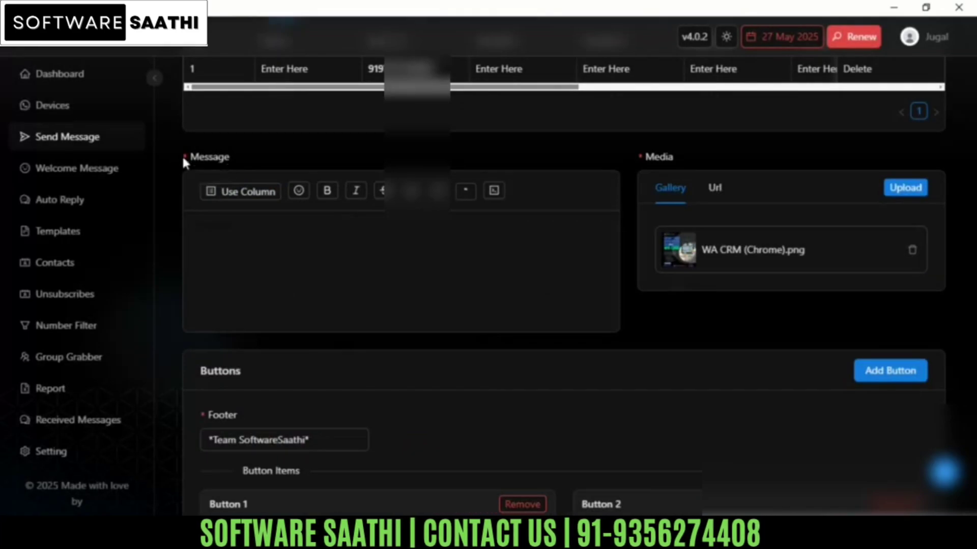
pyautogui.click(228, 234)
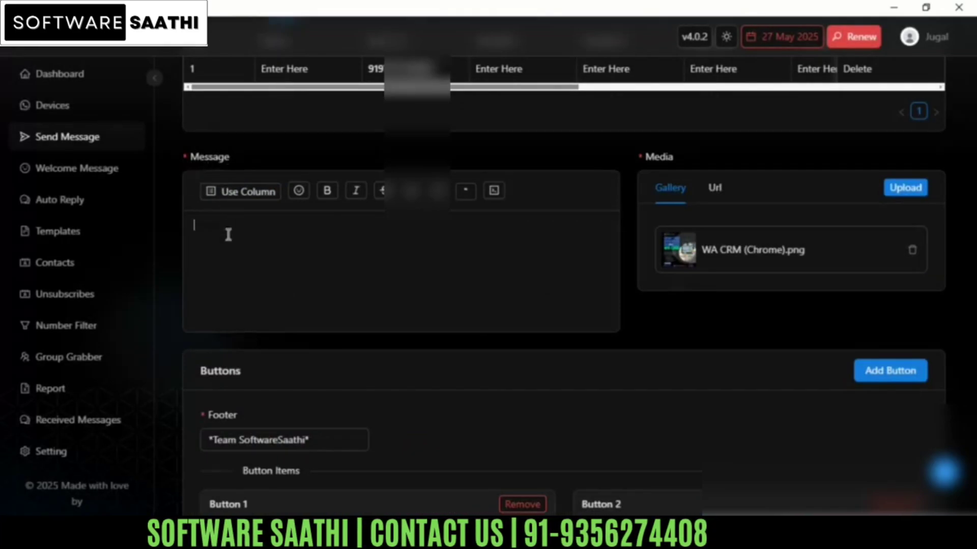
pyautogui.scroll(-3, 265, 285)
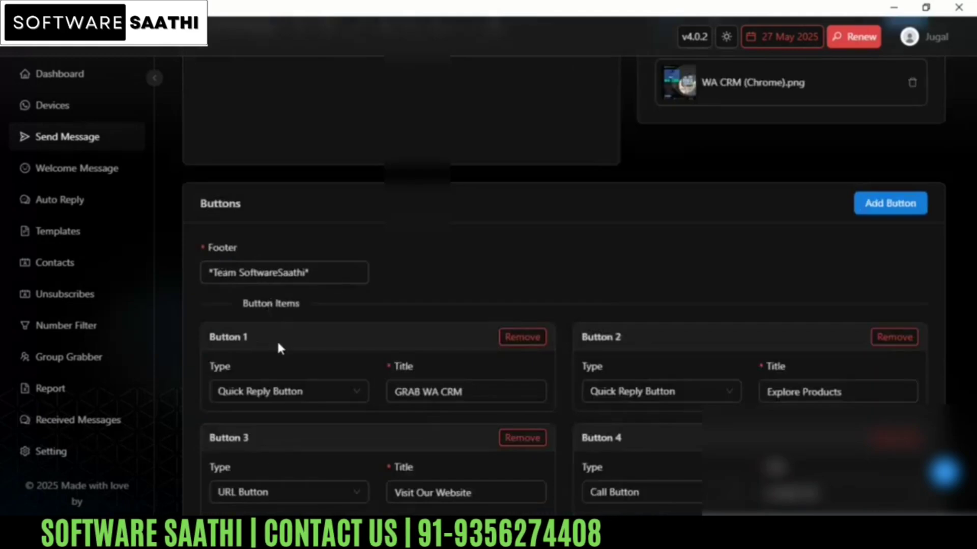
pyautogui.scroll(3, 279, 348)
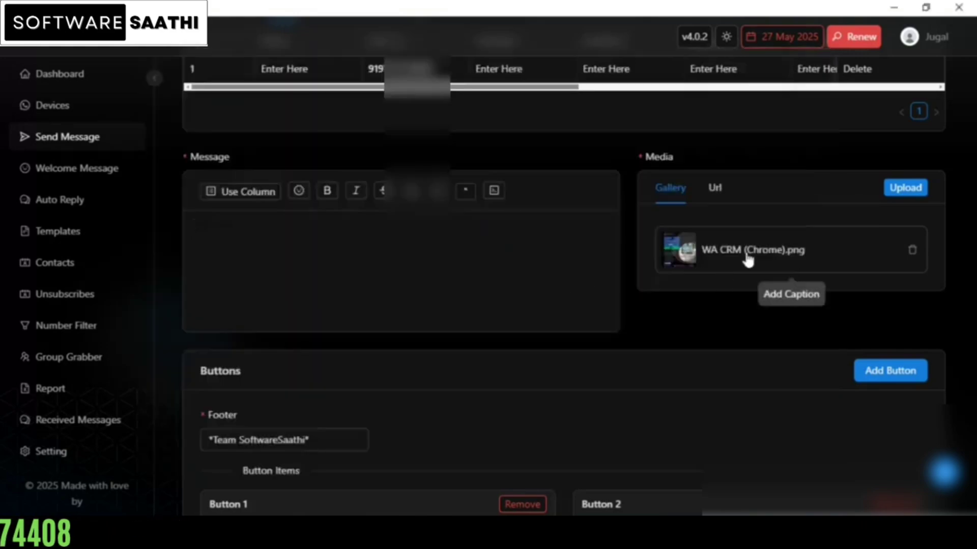
pyautogui.click(746, 260)
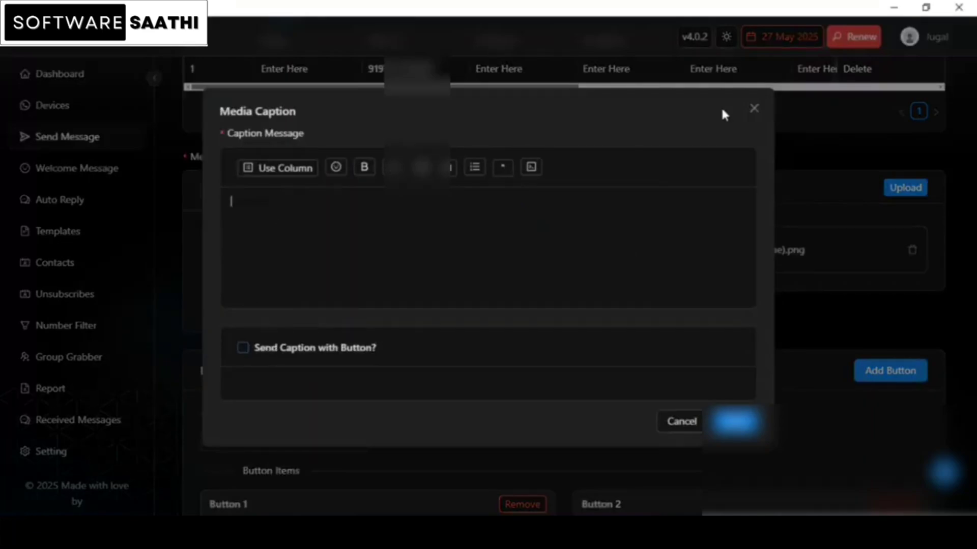
pyautogui.click(754, 108)
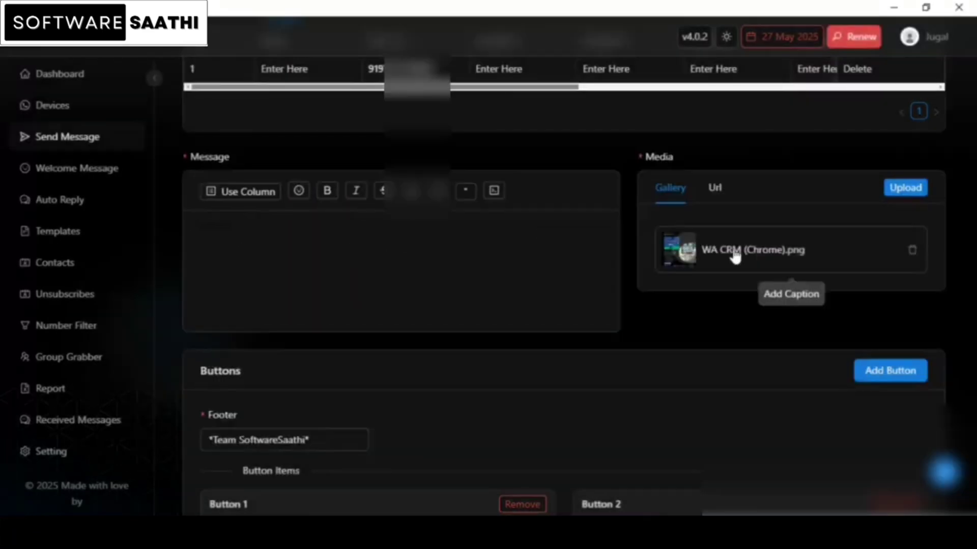
# Step: Copy the WA CRM offer text from the notes file into the WA CRM (Chrome).png caption and enable Send Caption with Button
pyautogui.click(735, 257)
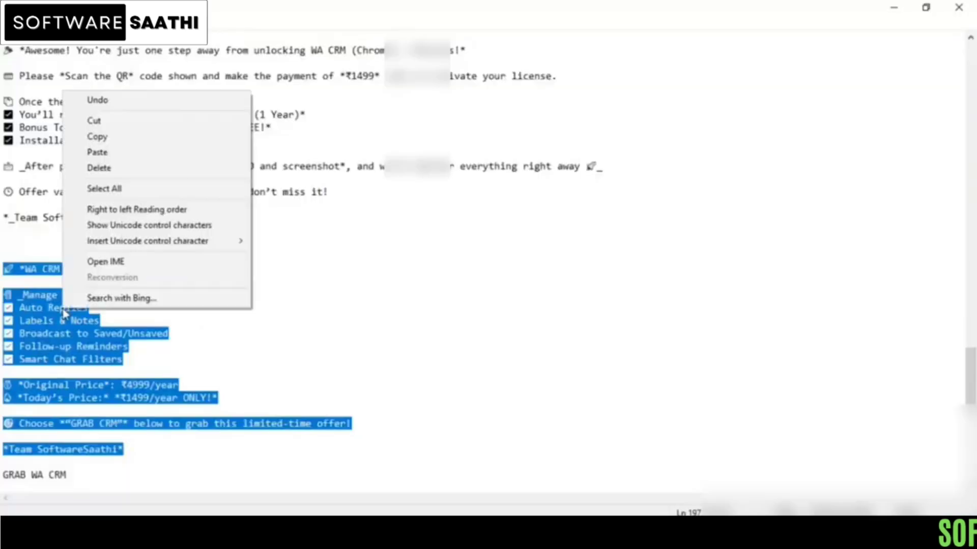
pyautogui.rightClick(63, 309)
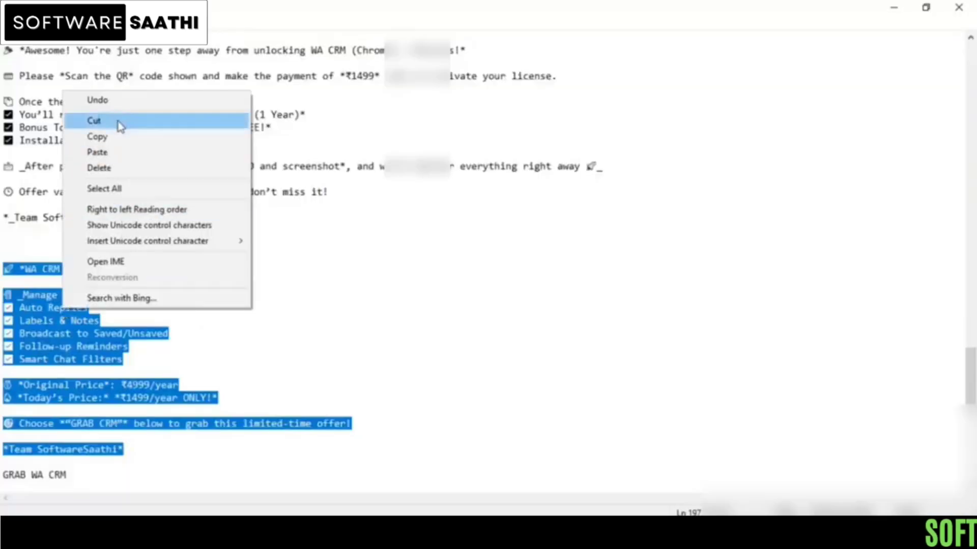
pyautogui.click(97, 137)
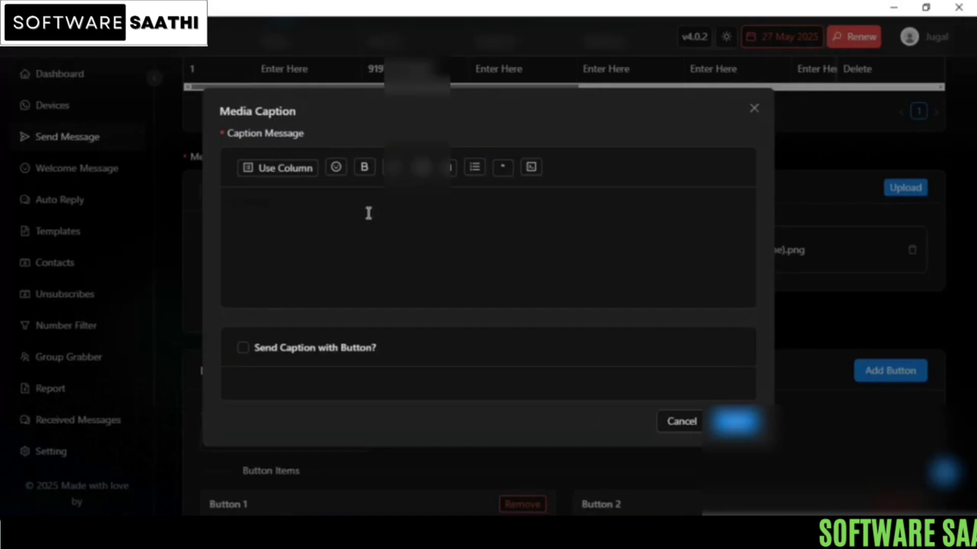
pyautogui.click(368, 213)
pyautogui.hotkey('ctrl', 'v')
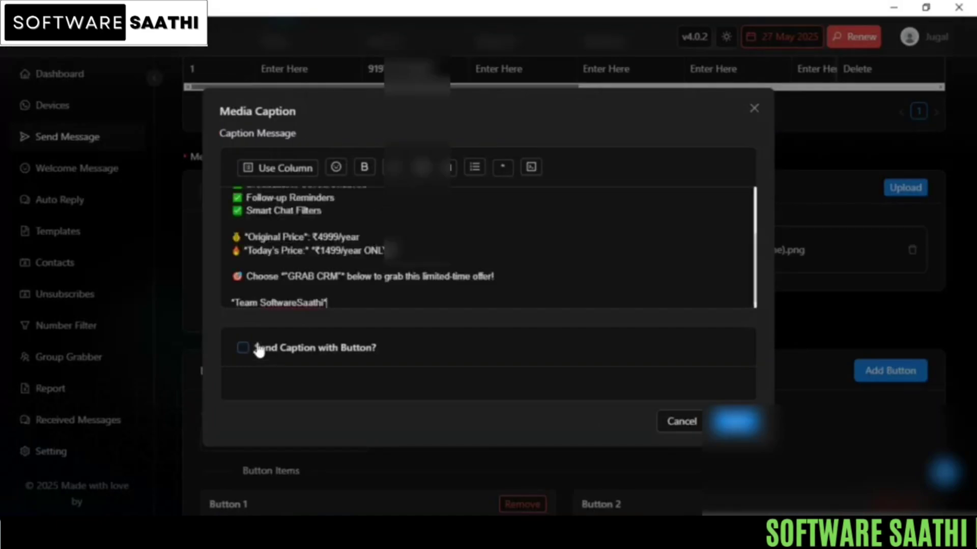
pyautogui.click(243, 348)
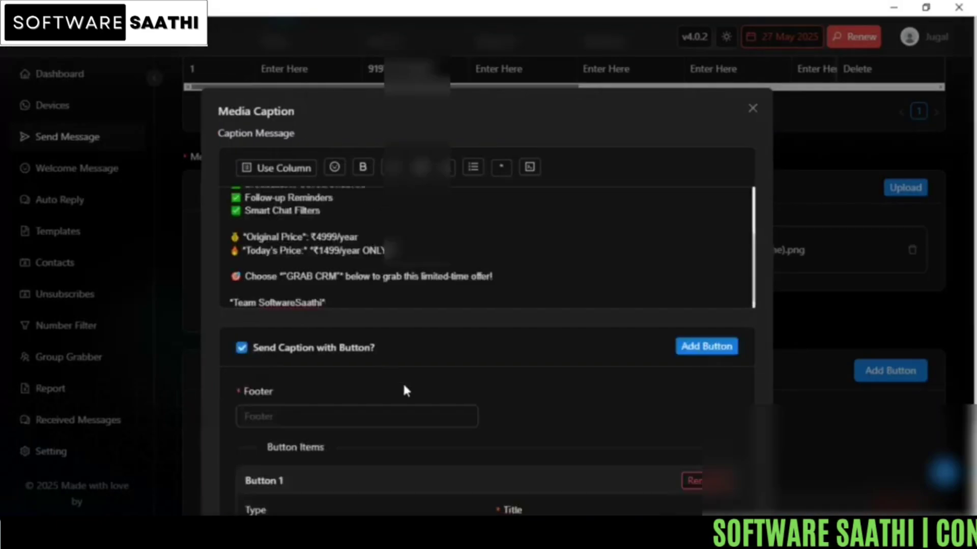
# Step: Move the closing line *Team SoftwareSaathi* from the caption text into the caption's footer
pyautogui.scroll(-3, 413, 391)
pyautogui.click(285, 300)
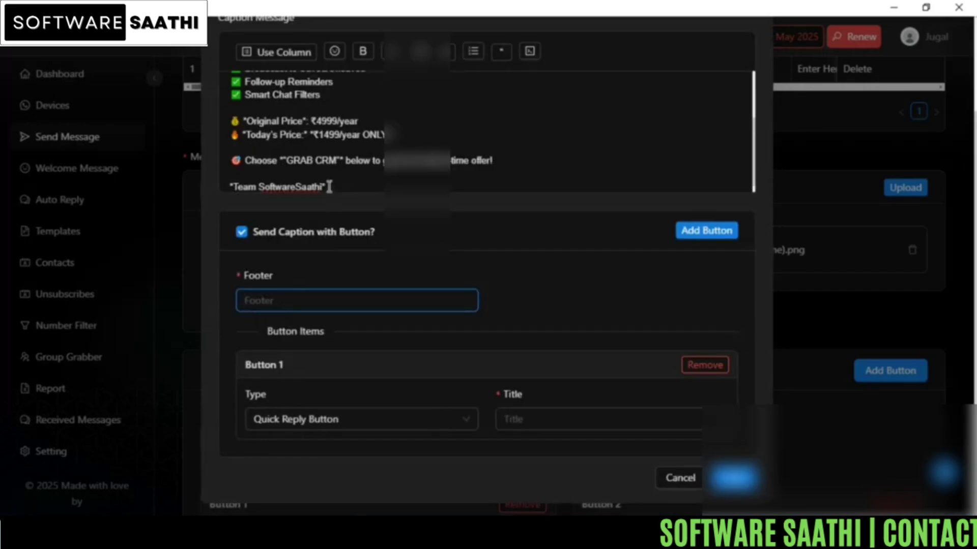
pyautogui.moveTo(327, 188); pyautogui.dragTo(229, 174)
pyautogui.click(225, 173)
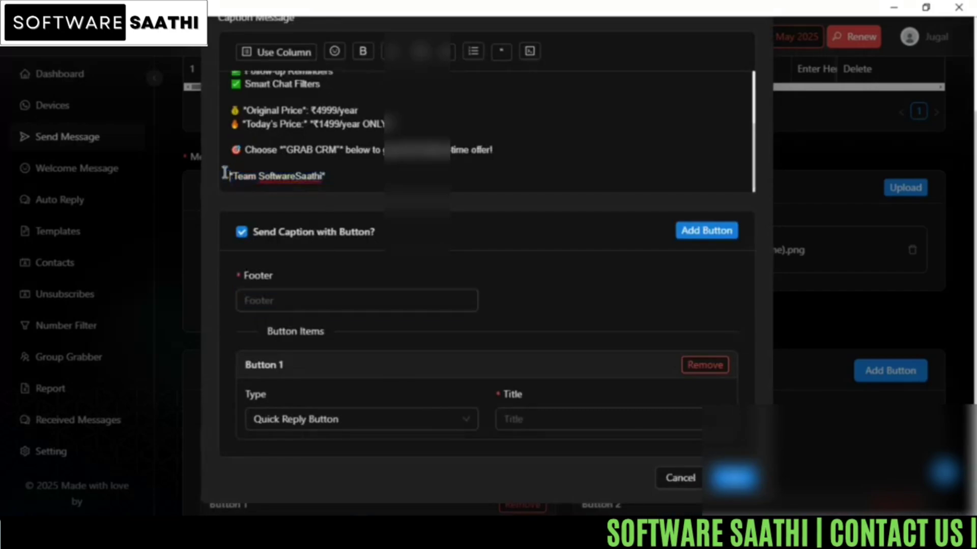
pyautogui.moveTo(330, 175); pyautogui.dragTo(232, 175)
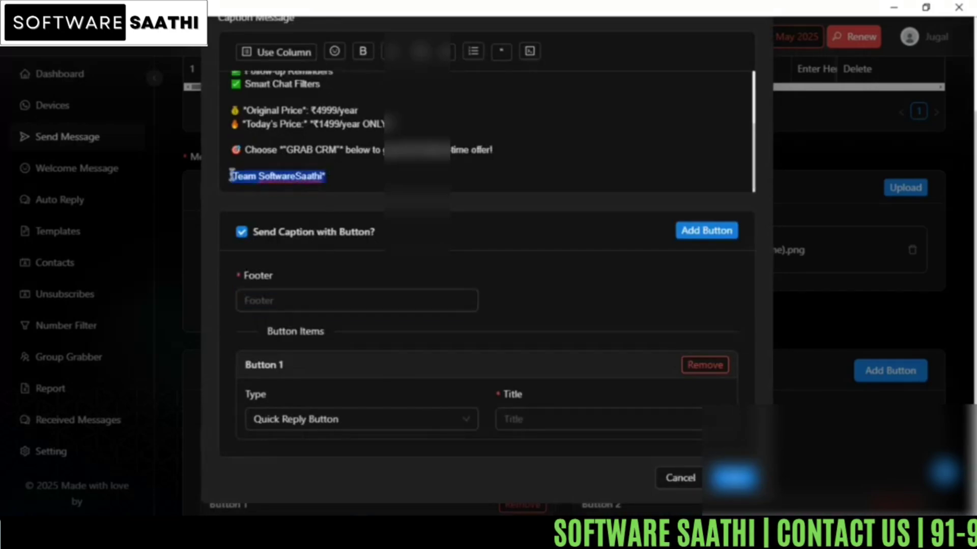
pyautogui.hotkey('ctrl', 'x')
pyautogui.click(285, 299)
pyautogui.hotkey('ctrl', 'v')
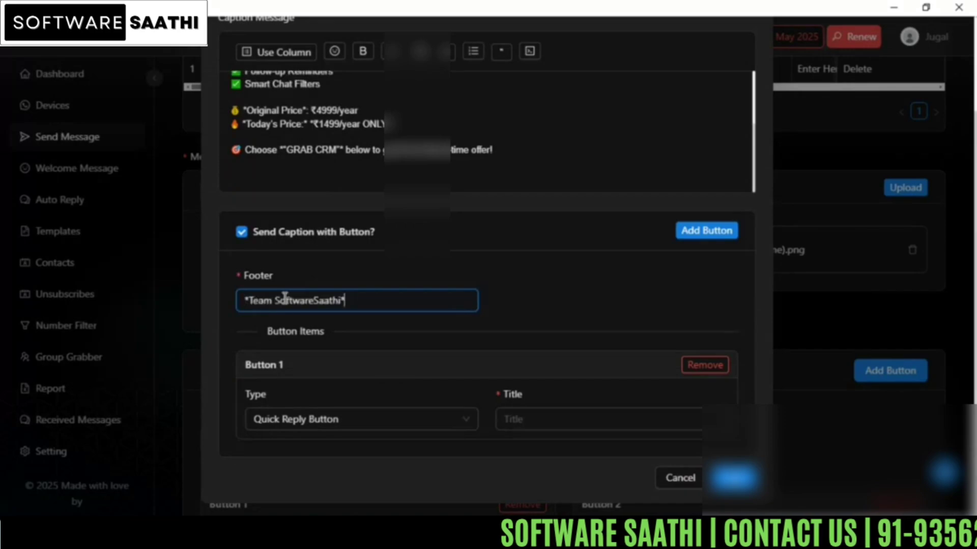
pyautogui.click(596, 288)
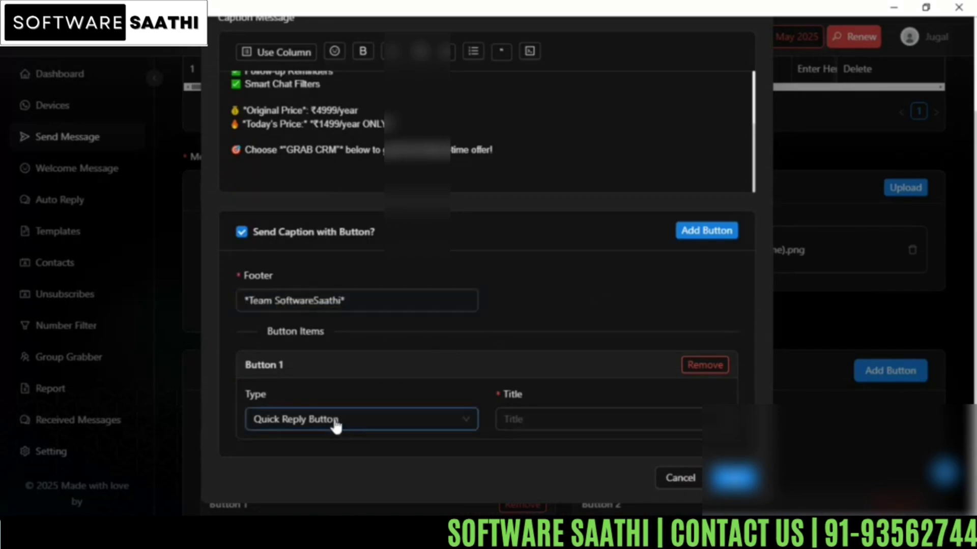
# Step: Make the caption's Button 1 a Quick Reply Button titled GRAB WA CRM and save the media caption
pyautogui.click(321, 426)
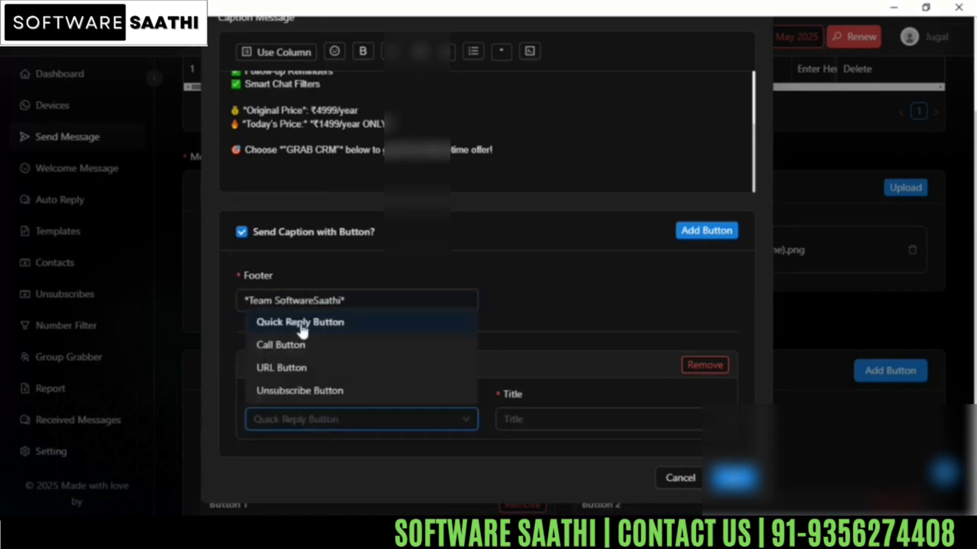
pyautogui.click(302, 326)
pyautogui.click(539, 420)
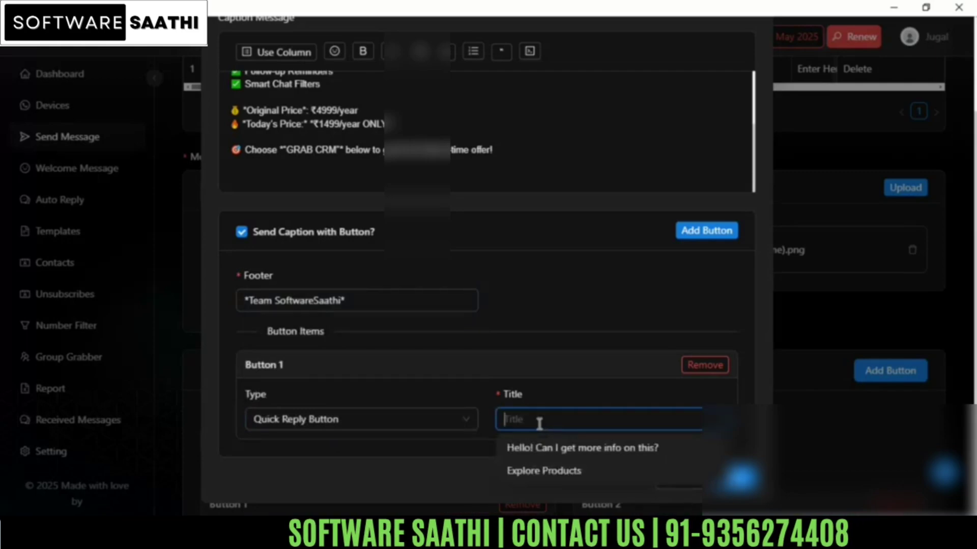
pyautogui.write('GRAB ')
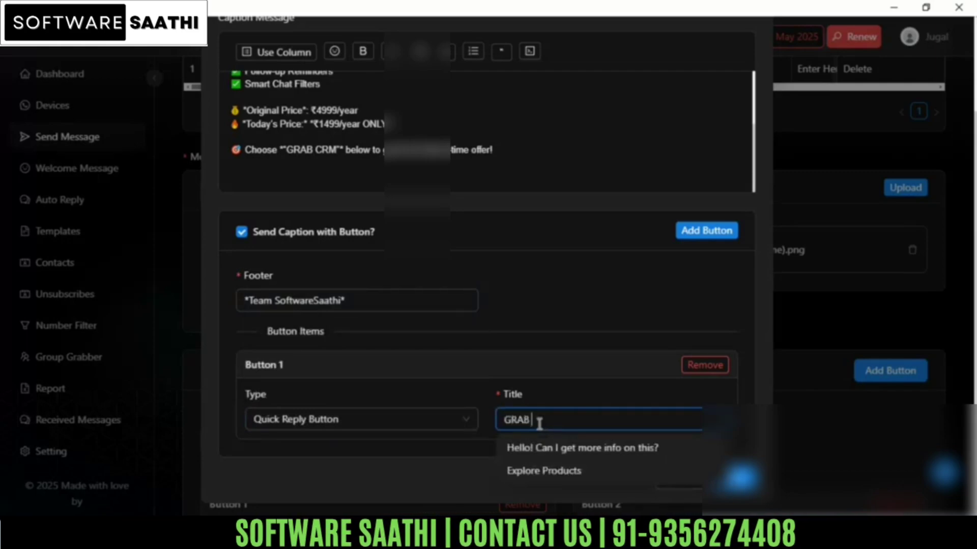
pyautogui.write('WA CR')
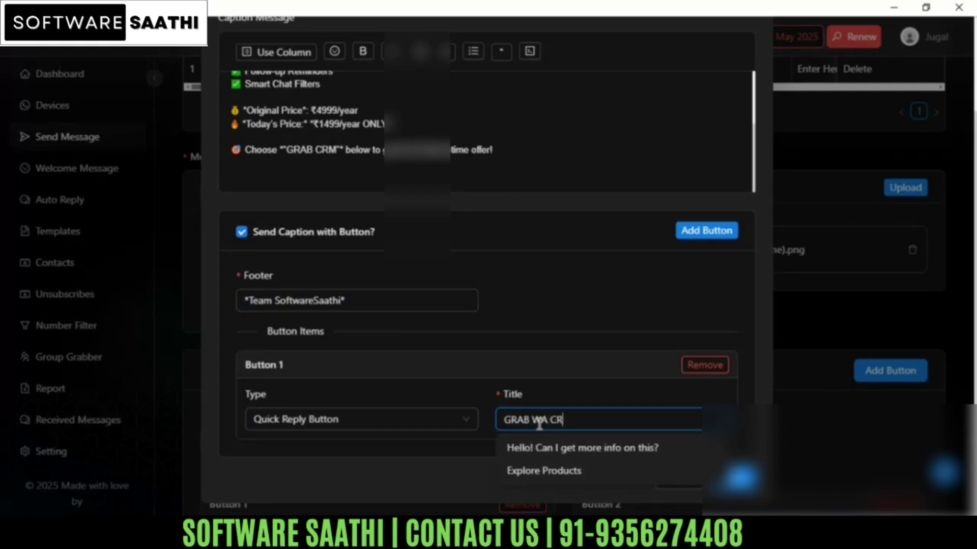
pyautogui.write('M')
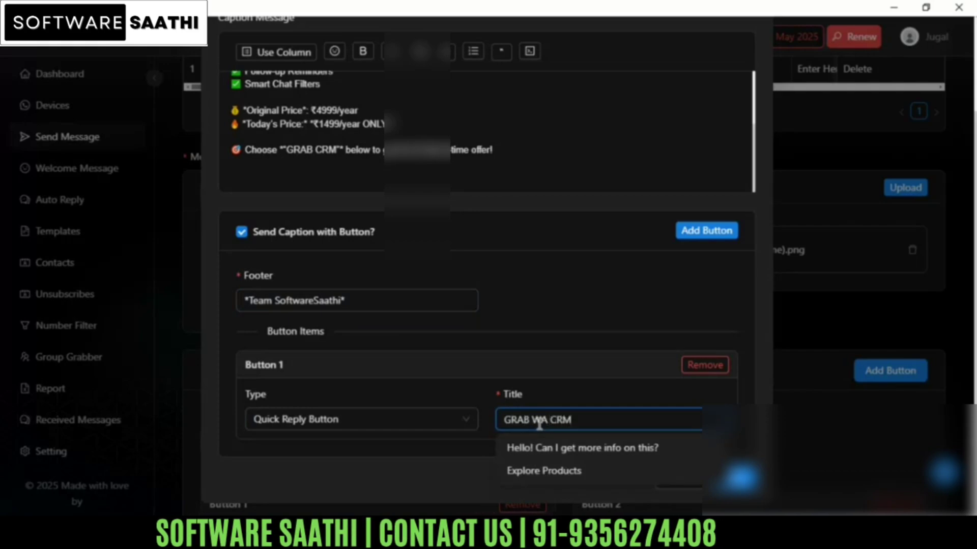
pyautogui.click(565, 319)
pyautogui.scroll(3, 523, 422)
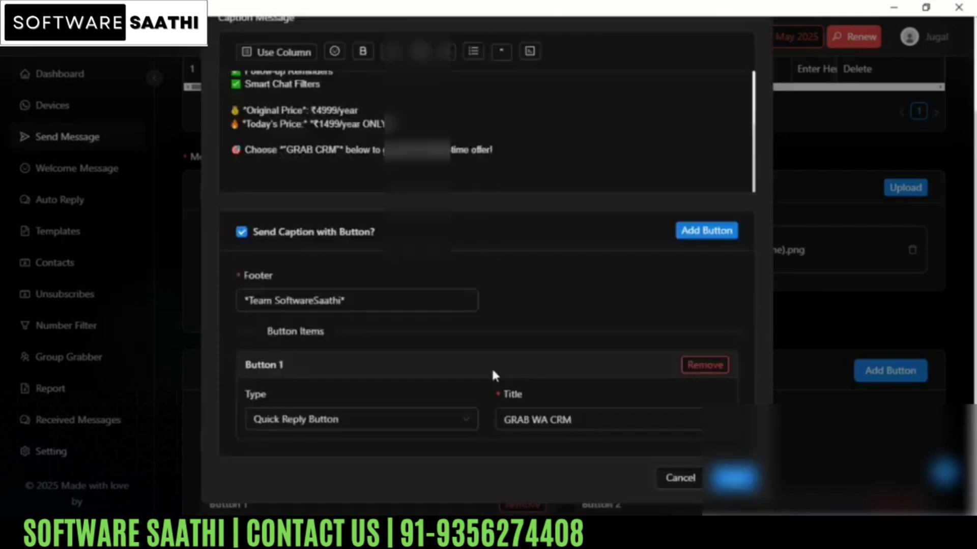
pyautogui.scroll(-3, 492, 367)
pyautogui.click(733, 479)
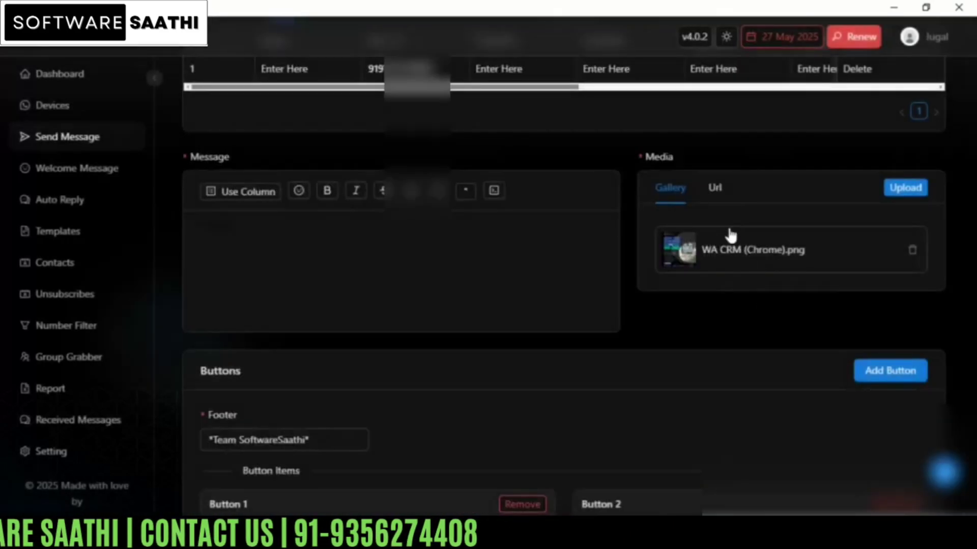
# Step: Clear the main message's footer and remove its quick reply, URL and call buttons, keeping only the Unsubscribe Button
pyautogui.click(224, 220)
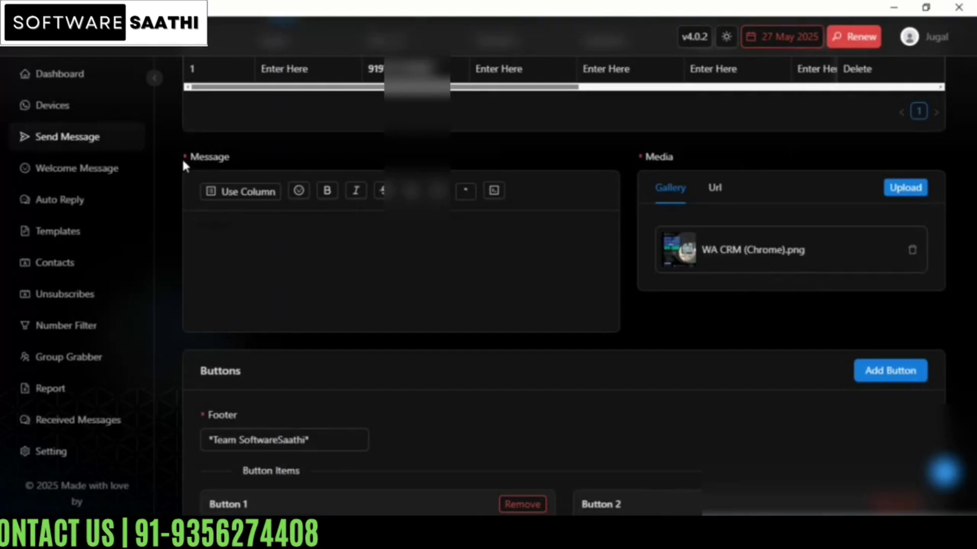
pyautogui.scroll(-3, 338, 273)
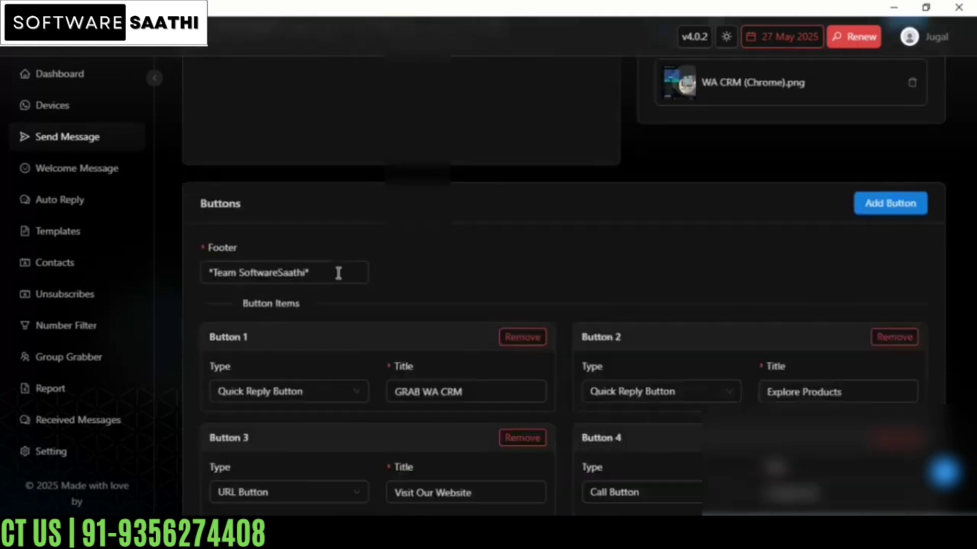
pyautogui.moveTo(324, 270); pyautogui.dragTo(176, 312)
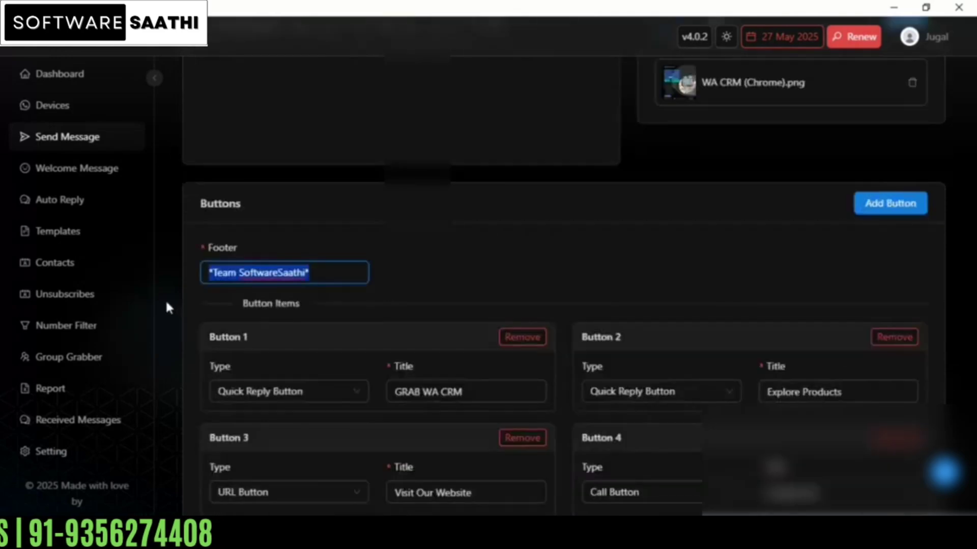
pyautogui.press('BackSpace')
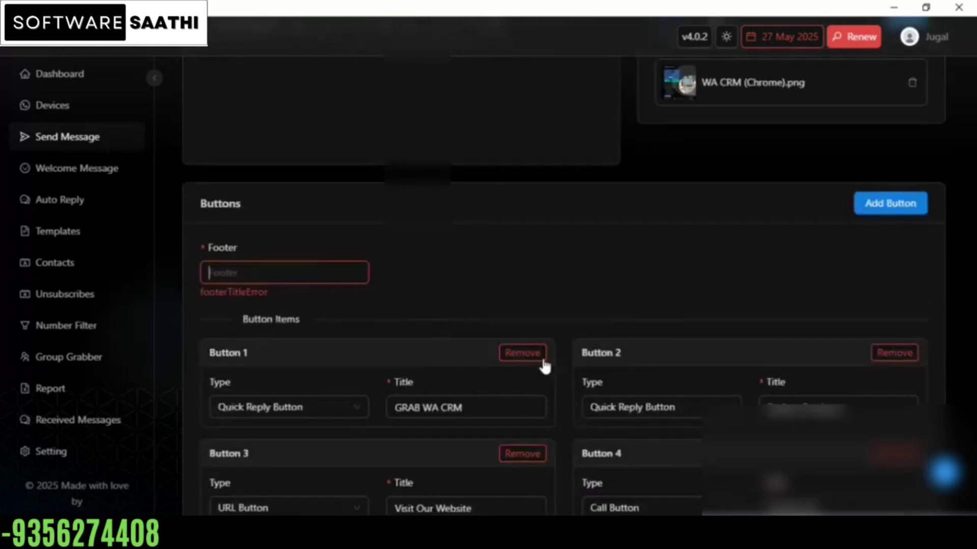
pyautogui.click(537, 358)
pyautogui.click(533, 359)
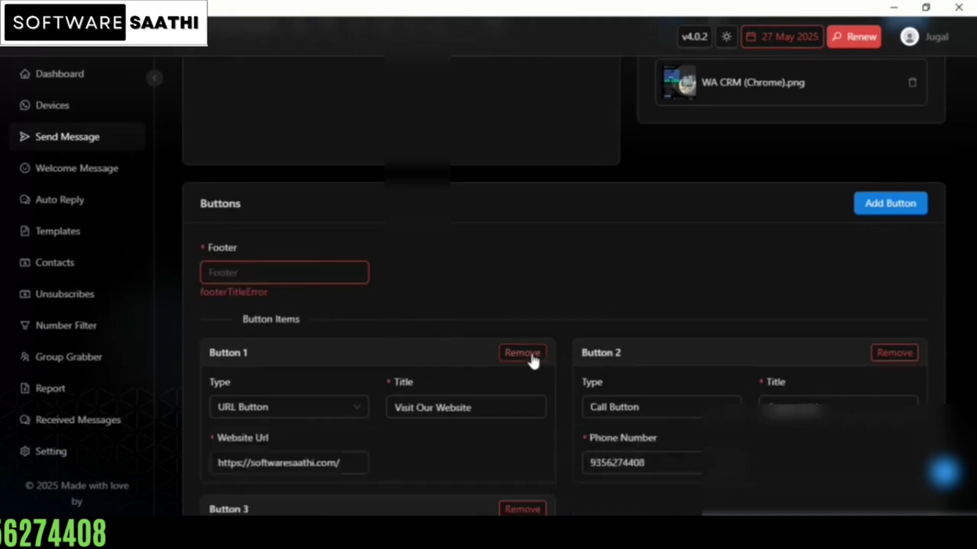
pyautogui.click(533, 359)
pyautogui.click(533, 359)
pyautogui.click(533, 359)
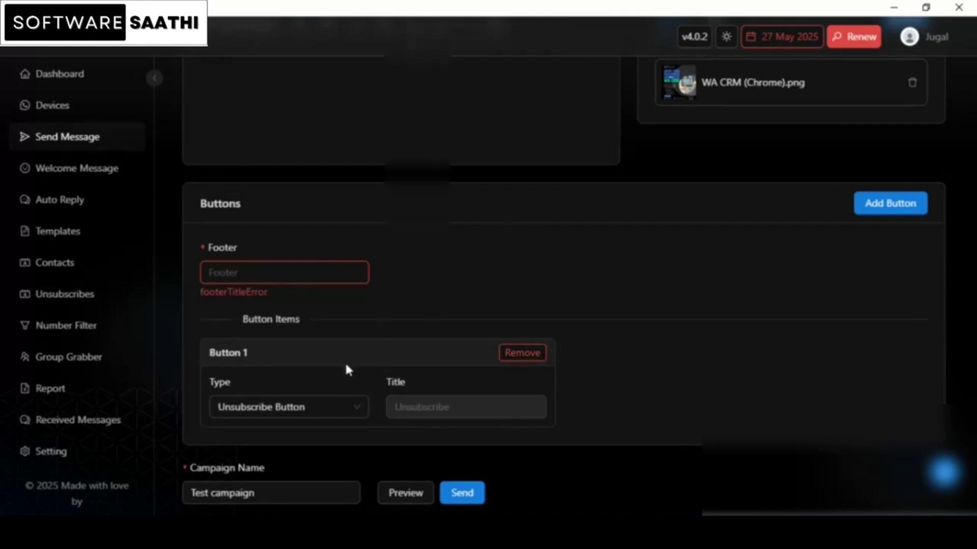
# Step: Set the main message's footer to TEST and keep Button 1 as an Unsubscribe Button
pyautogui.scroll(3, 344, 361)
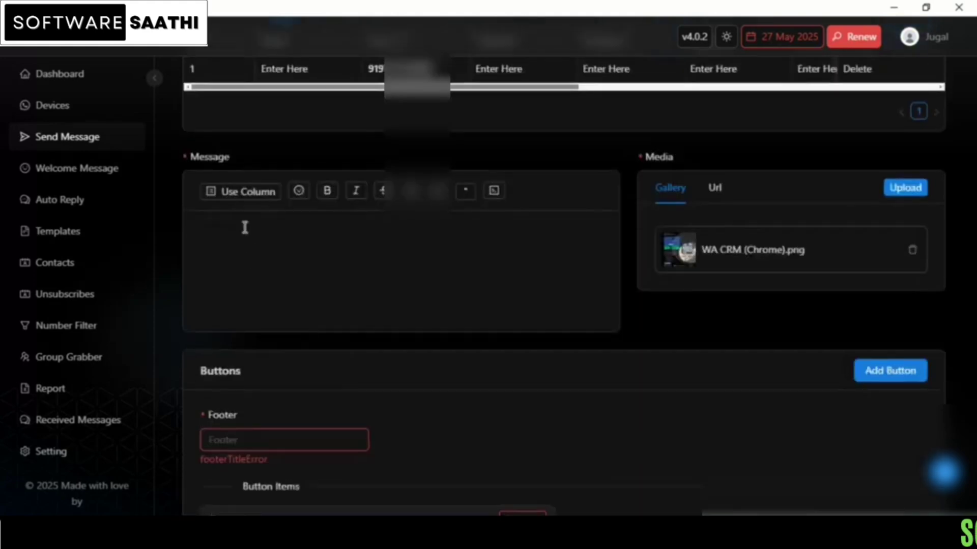
pyautogui.click(245, 221)
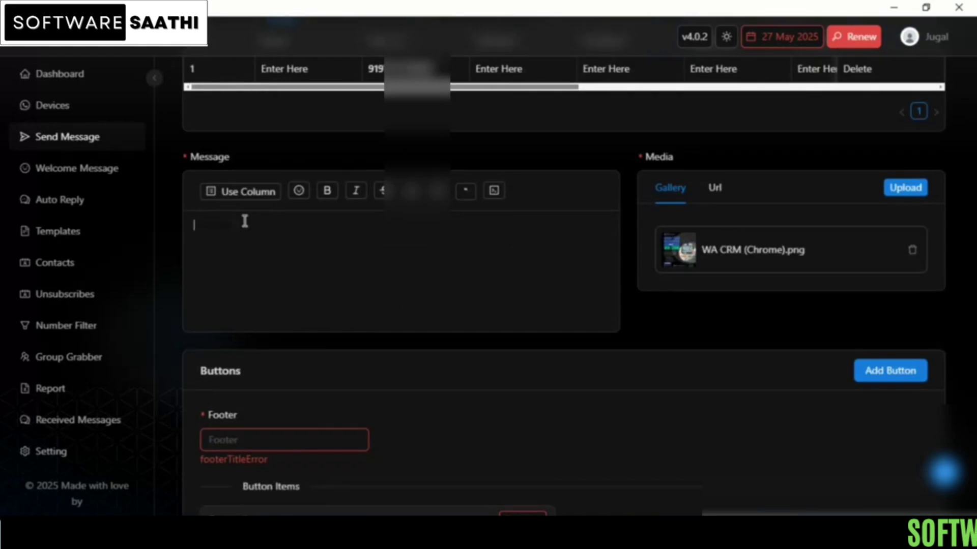
pyautogui.scroll(-3, 319, 334)
pyautogui.click(250, 270)
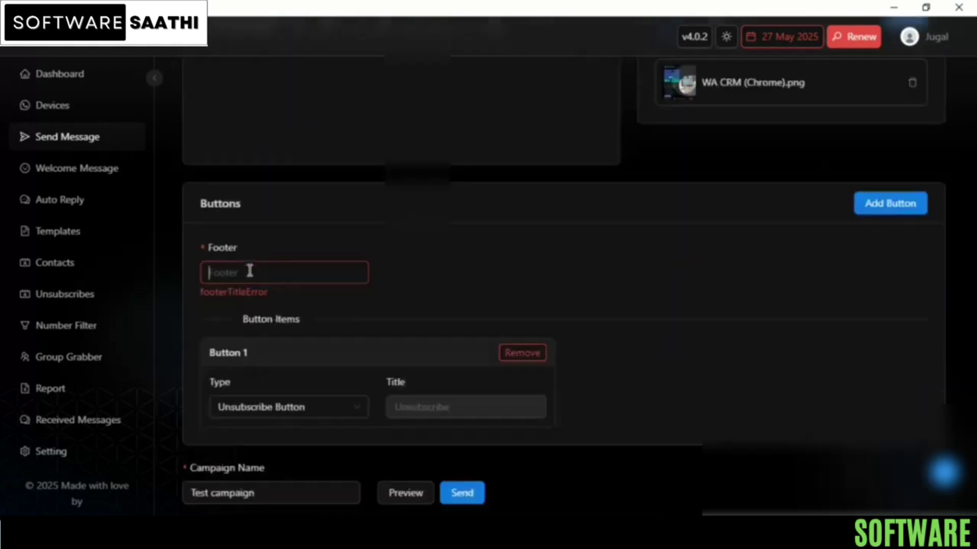
pyautogui.write('TEST')
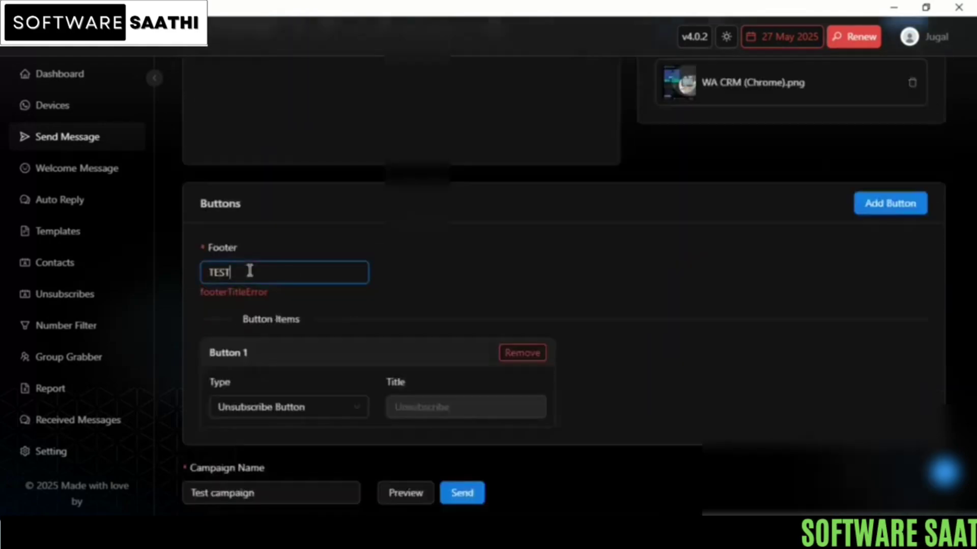
pyautogui.click(323, 388)
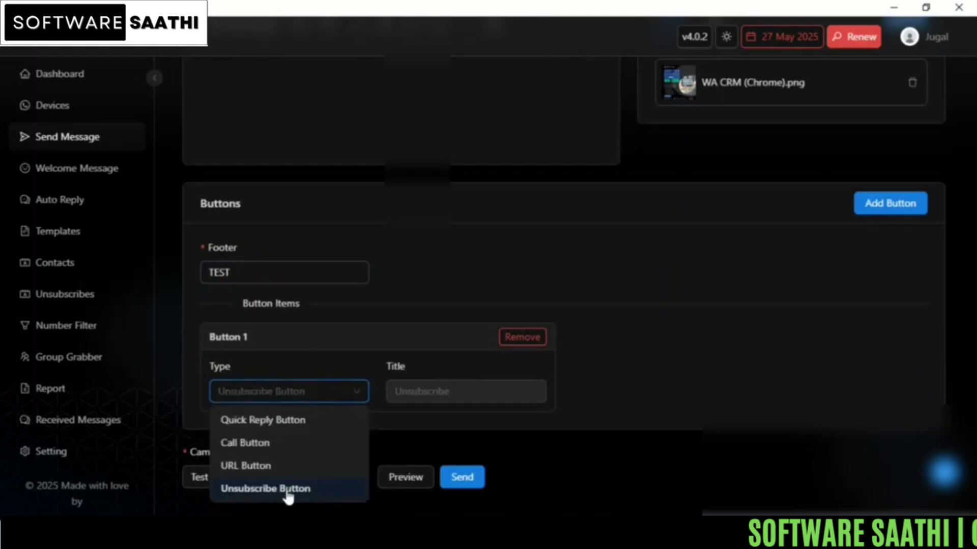
pyautogui.click(227, 493)
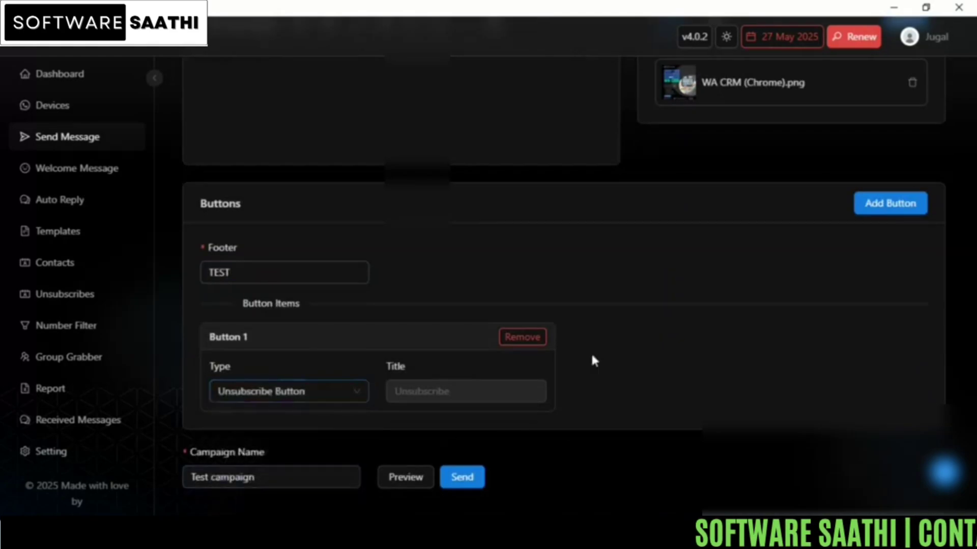
# Step: Try to send the campaign with the message body left empty
pyautogui.scroll(3, 564, 346)
pyautogui.scroll(-3, 509, 331)
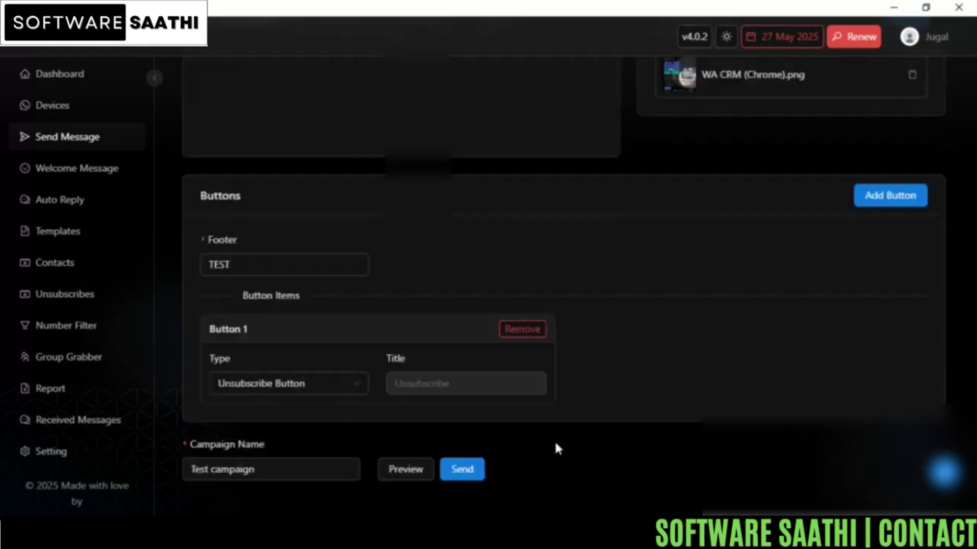
pyautogui.click(461, 472)
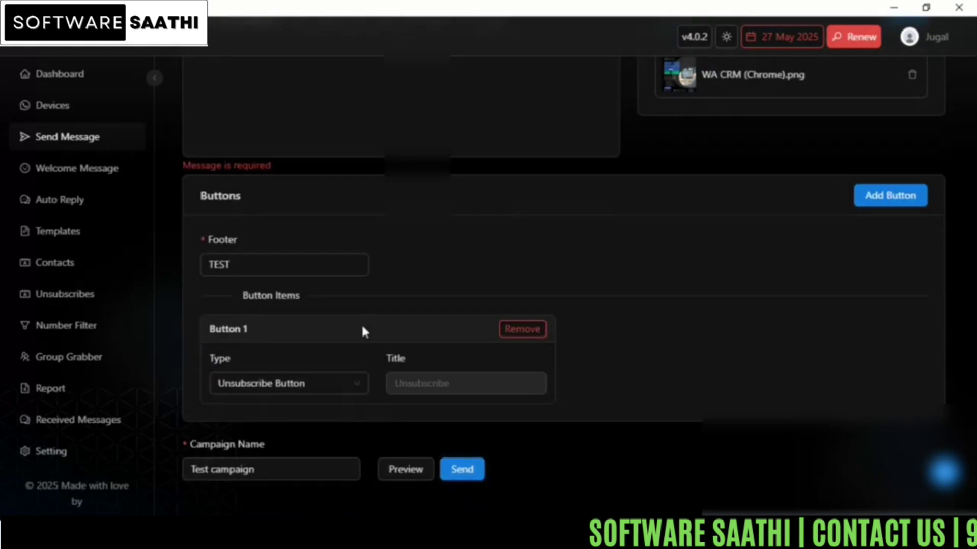
# Step: Enter "test" as the message body
pyautogui.scroll(3, 209, 170)
pyautogui.click(222, 209)
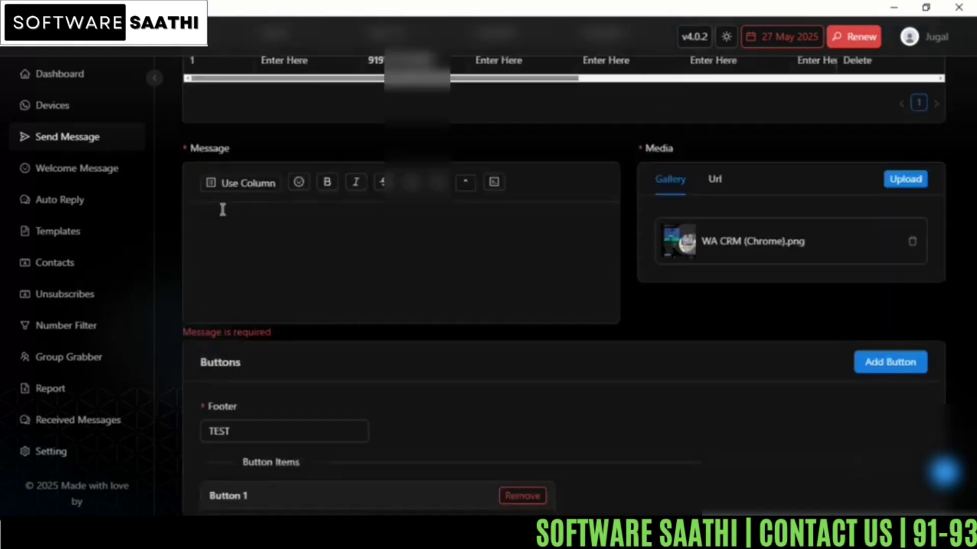
pyautogui.write('tES')
pyautogui.press('BackSpace')
pyautogui.press('BackSpace')
pyautogui.press('BackSpace')
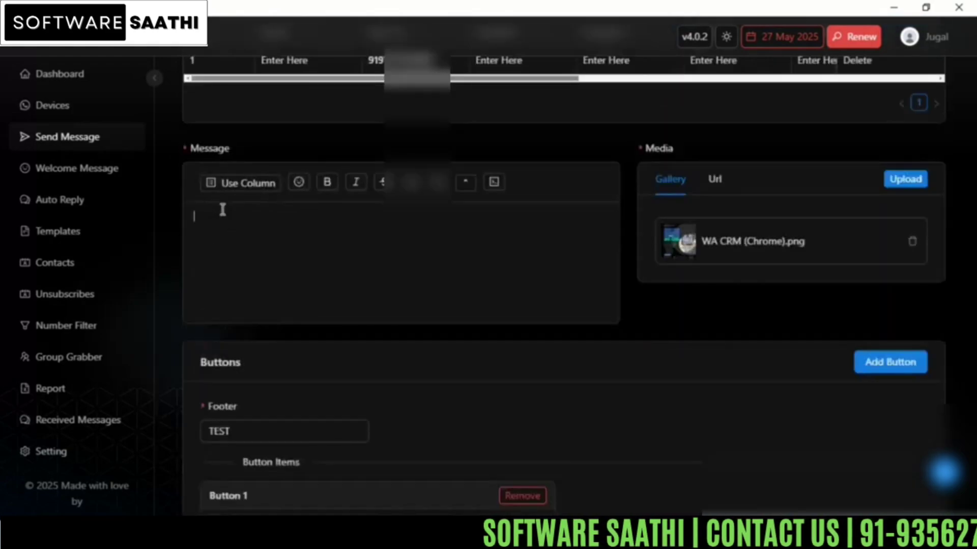
pyautogui.write('test')
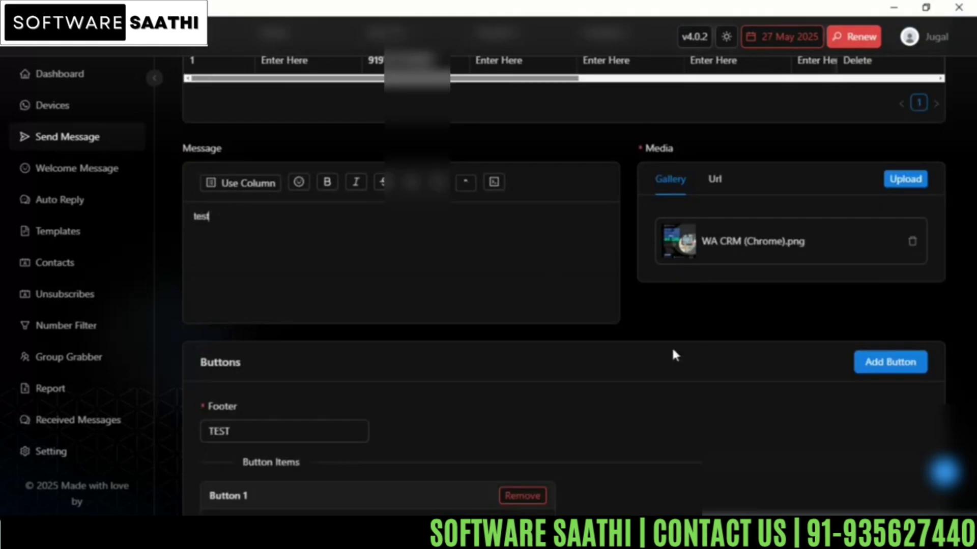
pyautogui.scroll(4, 464, 279)
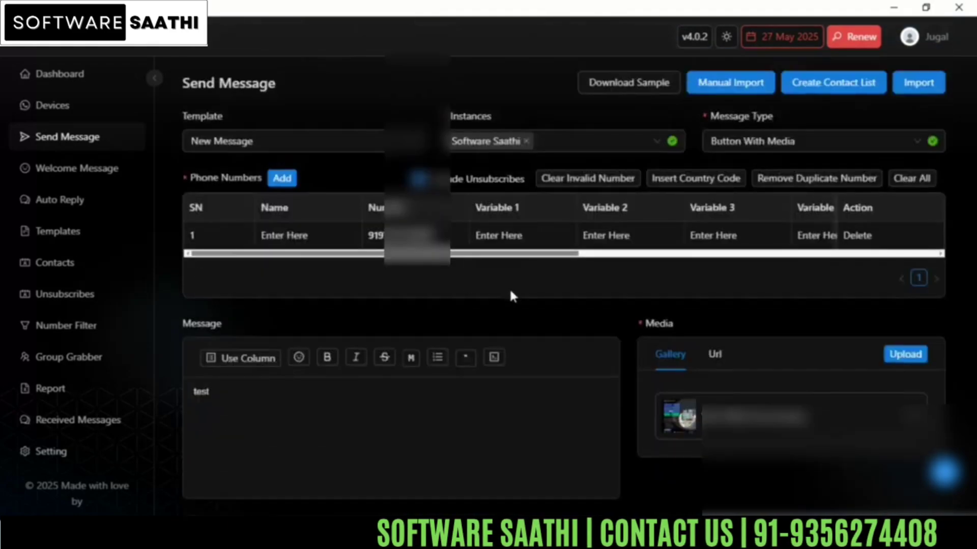
# Step: Send the Test campaign as a Button With Media message and dismiss the sending notice
pyautogui.scroll(-7, 512, 292)
pyautogui.click(463, 470)
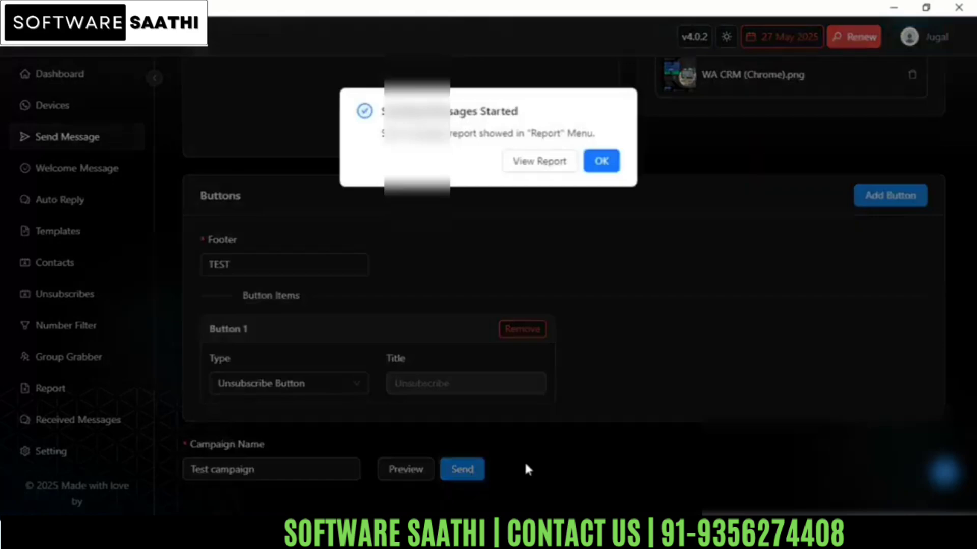
pyautogui.click(603, 162)
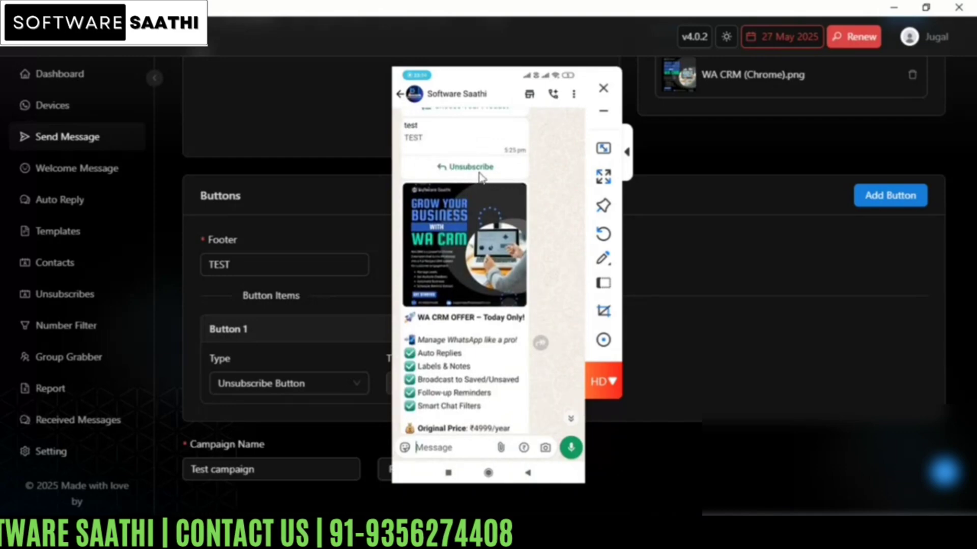
# Step: Examine the received message and its captioned WA CRM image in the mirrored phone chat, including the button under each
pyautogui.scroll(-3, 522, 289)
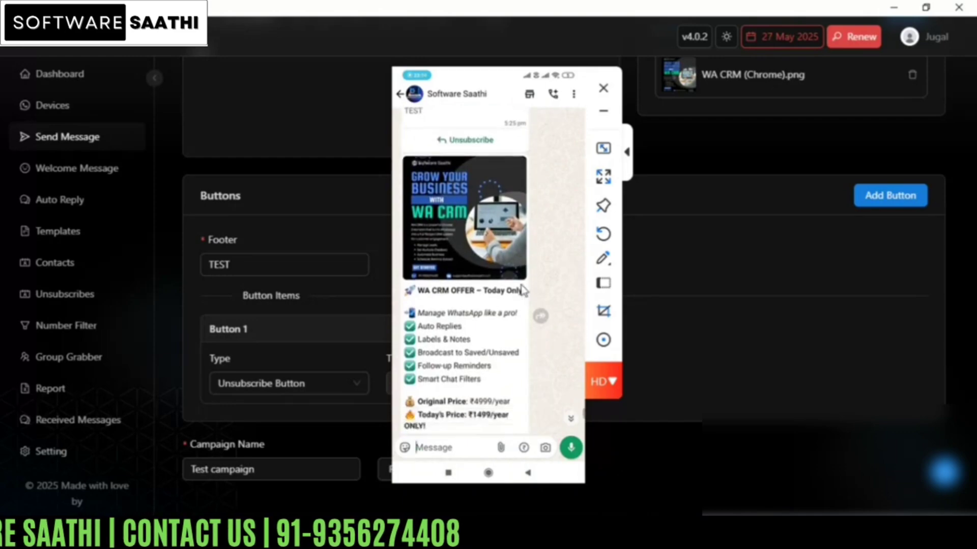
pyautogui.scroll(-1, 523, 291)
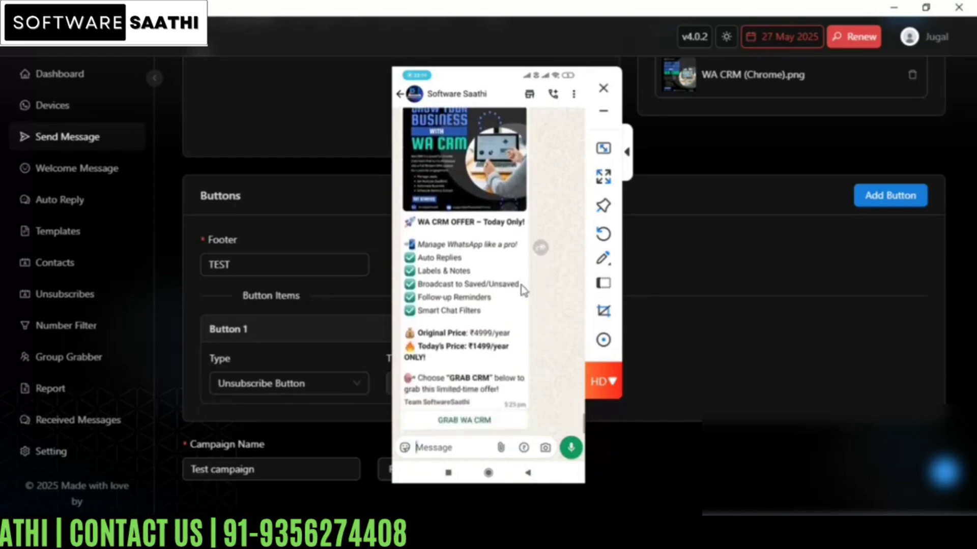
pyautogui.scroll(1, 524, 291)
pyautogui.scroll(-1, 524, 290)
pyautogui.scroll(1, 522, 289)
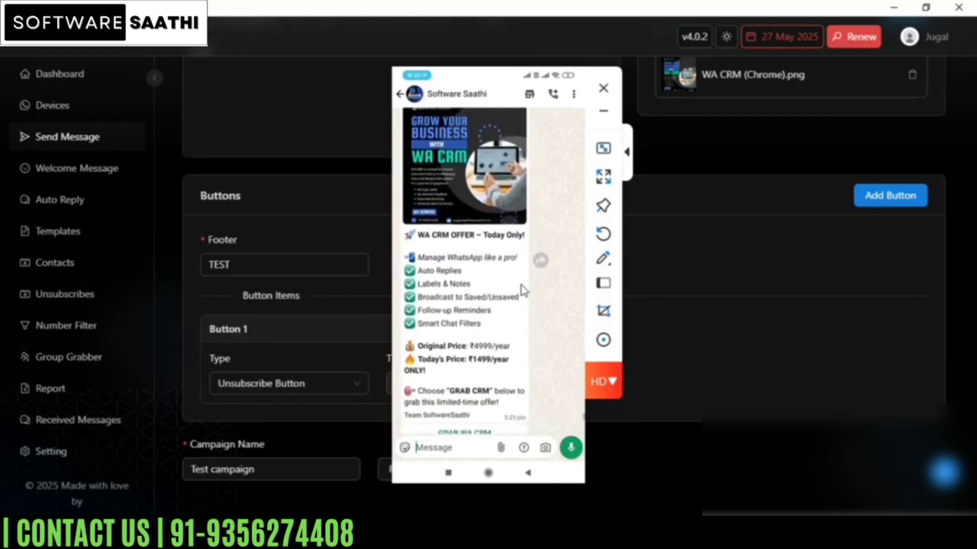
pyautogui.scroll(-1, 522, 289)
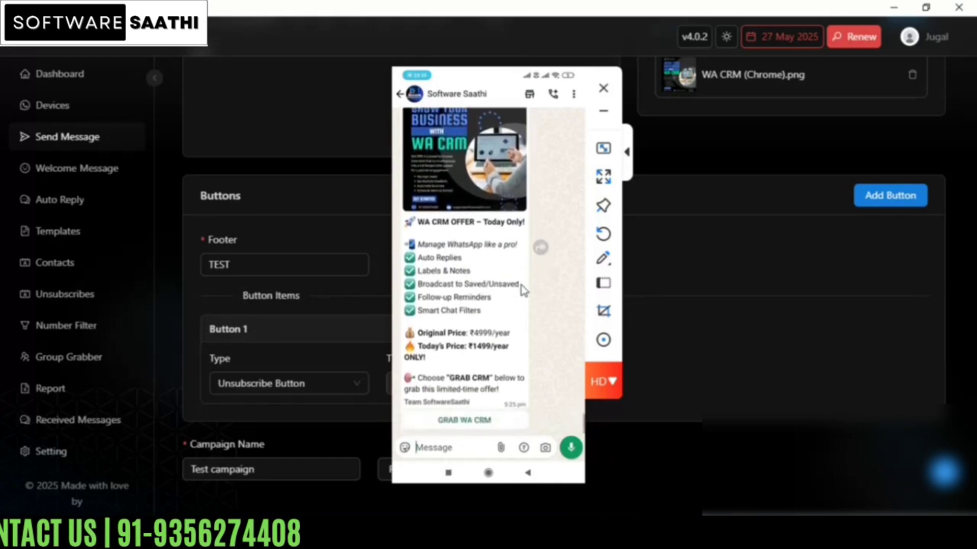
pyautogui.scroll(4, 524, 290)
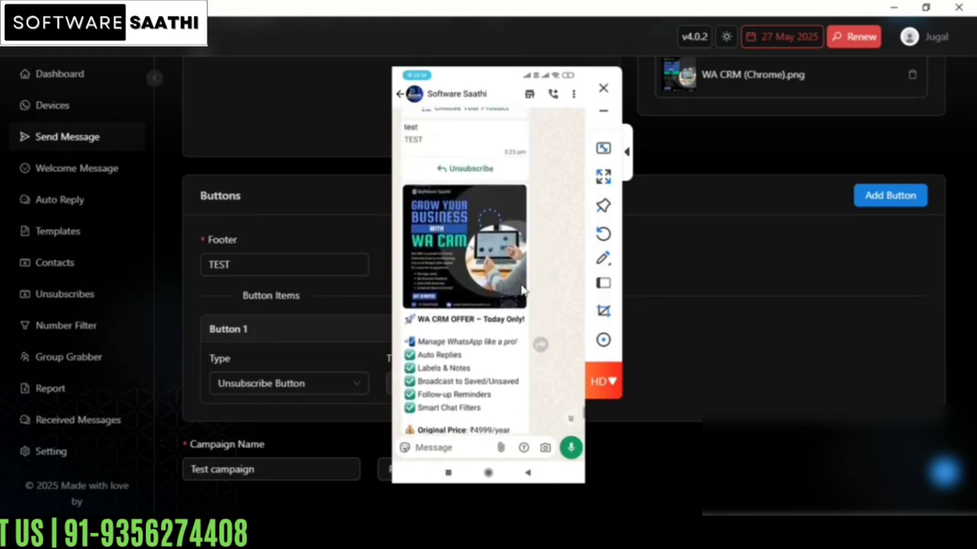
pyautogui.scroll(-1, 523, 290)
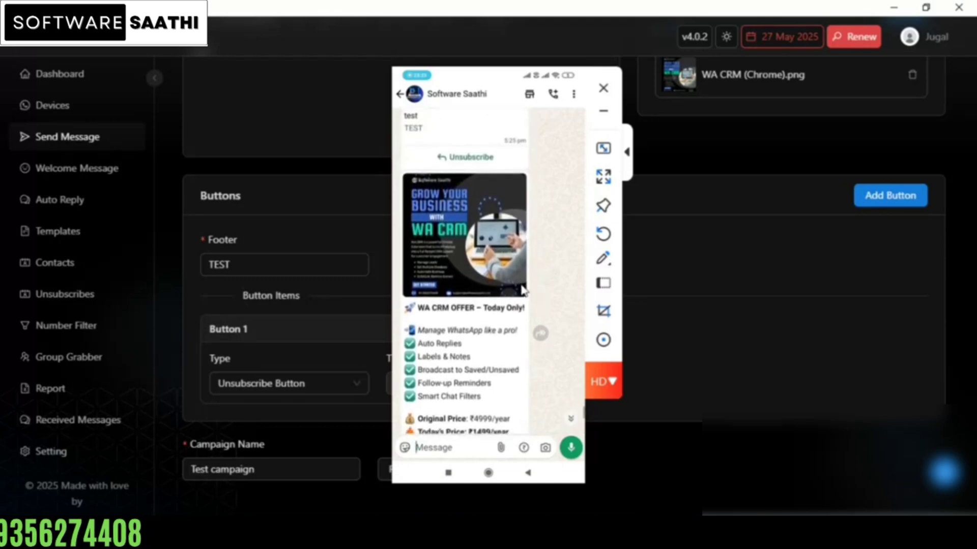
pyautogui.scroll(1, 522, 290)
pyautogui.scroll(-1, 523, 290)
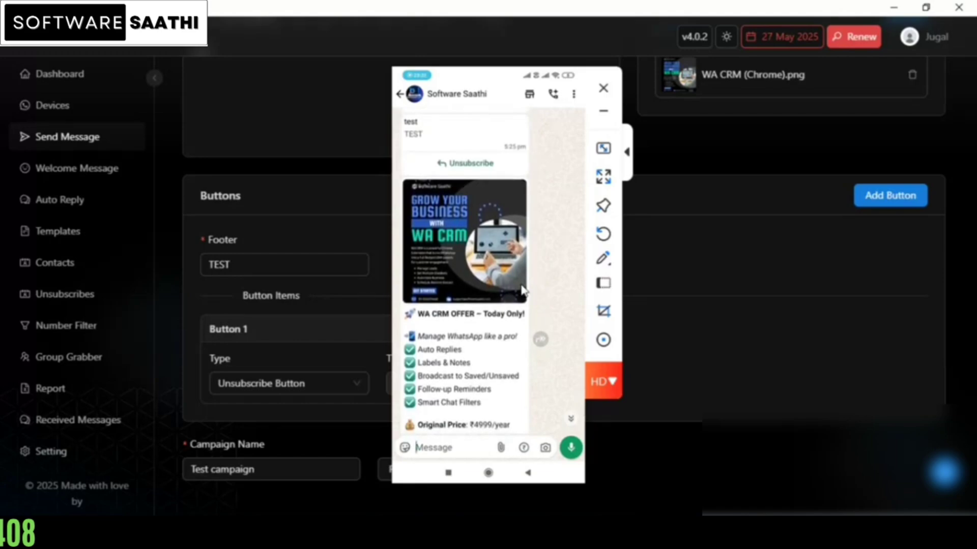
pyautogui.scroll(-5, 522, 290)
pyautogui.scroll(1, 522, 290)
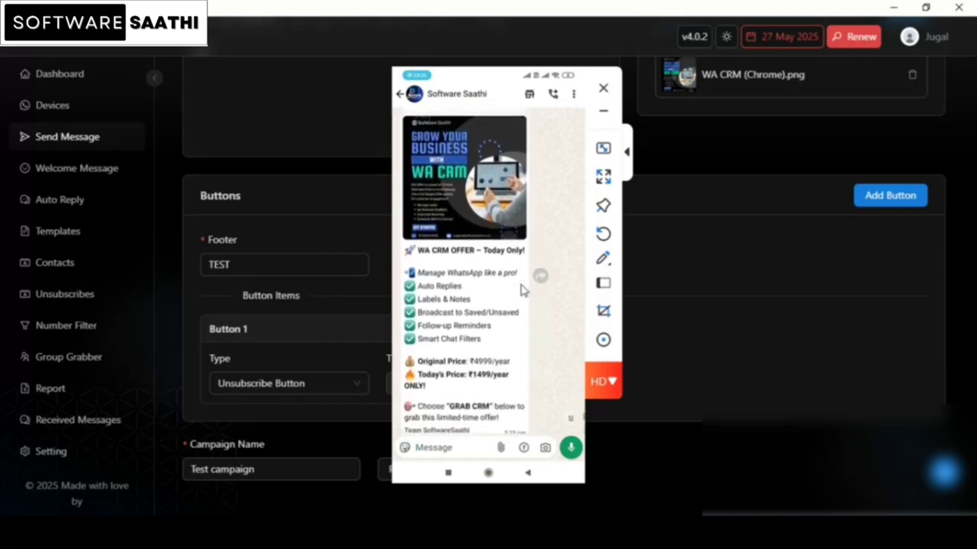
pyautogui.scroll(-1, 522, 290)
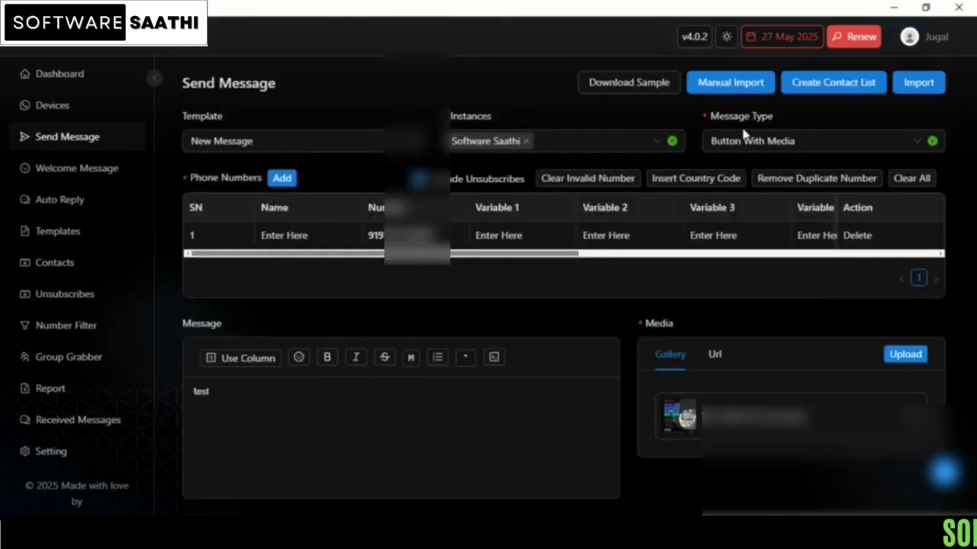
# Step: Change the message type to Text With Media and clear the message body
pyautogui.click(746, 147)
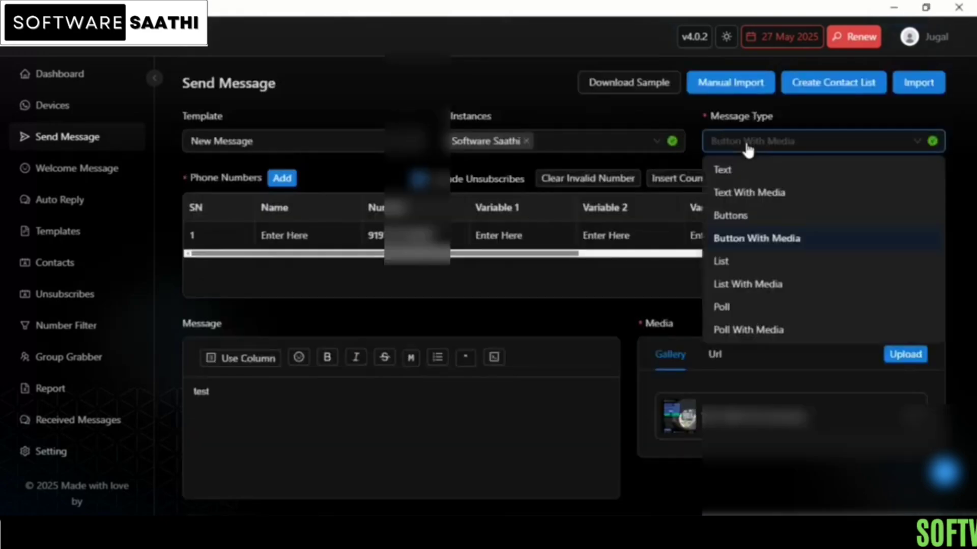
pyautogui.click(779, 200)
pyautogui.scroll(-2, 527, 404)
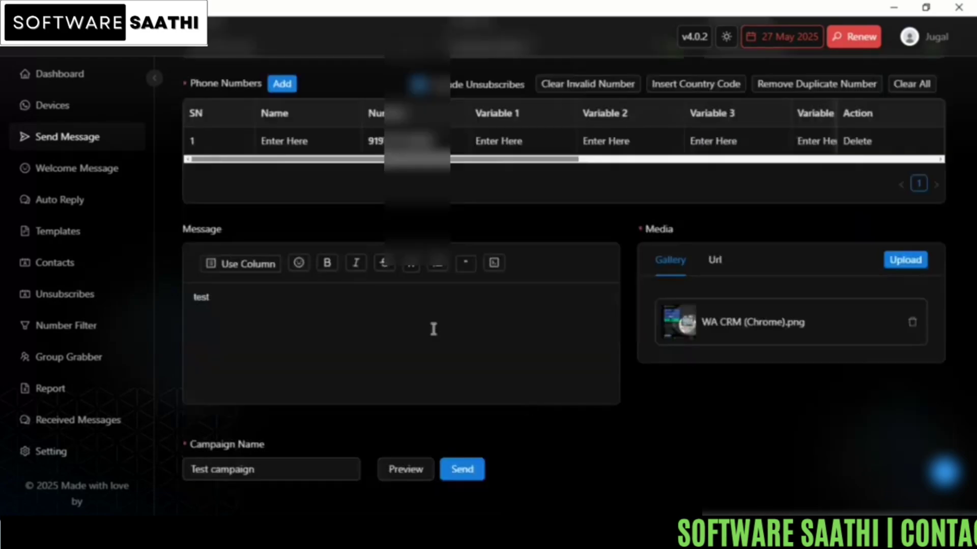
pyautogui.moveTo(217, 298); pyautogui.dragTo(176, 287)
pyautogui.press('BackSpace')
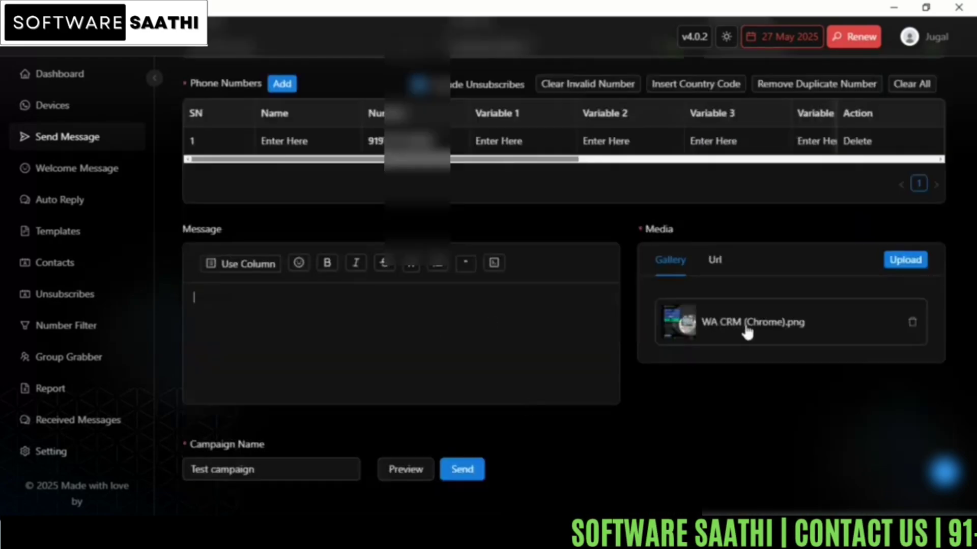
# Step: Review the caption, footer and quick reply button of WA CRM (Chrome).png and save the media caption
pyautogui.moveTo(747, 332)
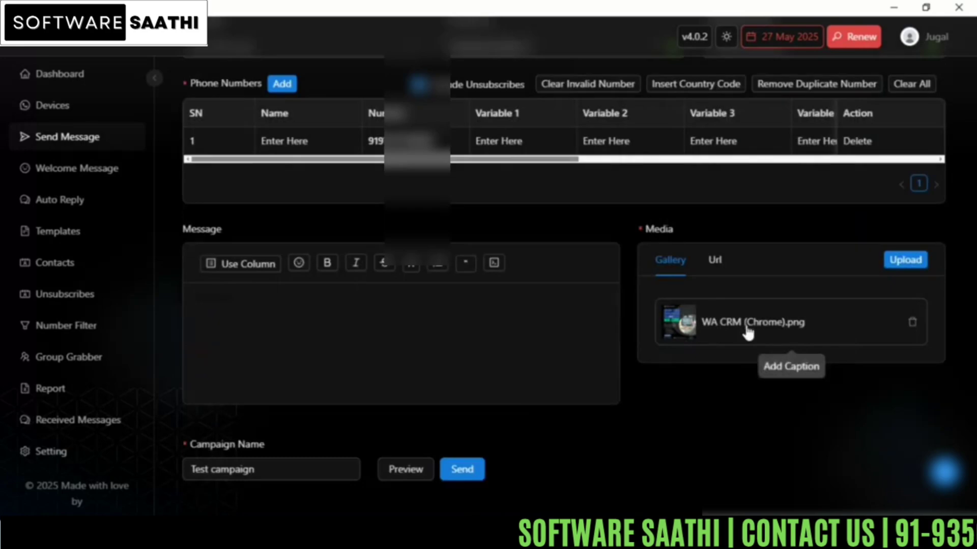
pyautogui.click(746, 330)
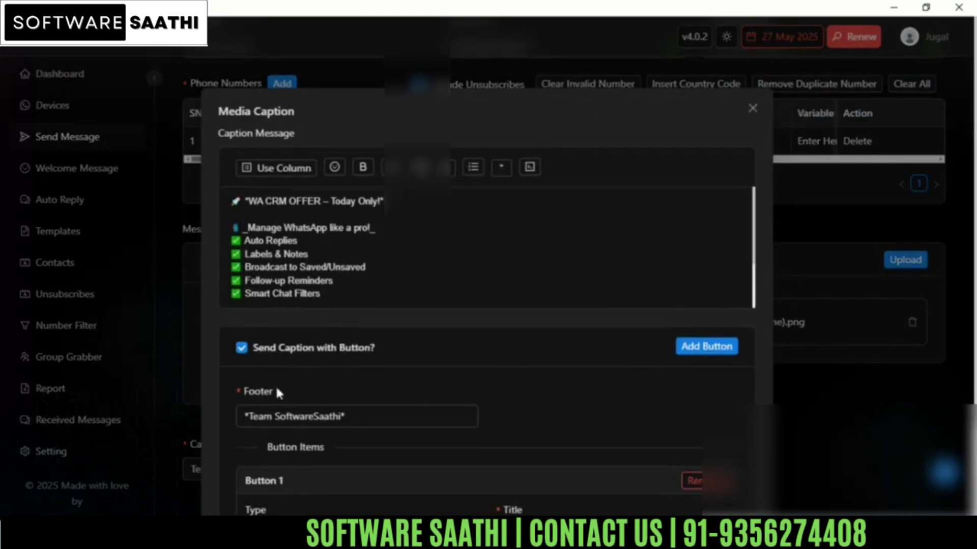
pyautogui.scroll(-2, 275, 386)
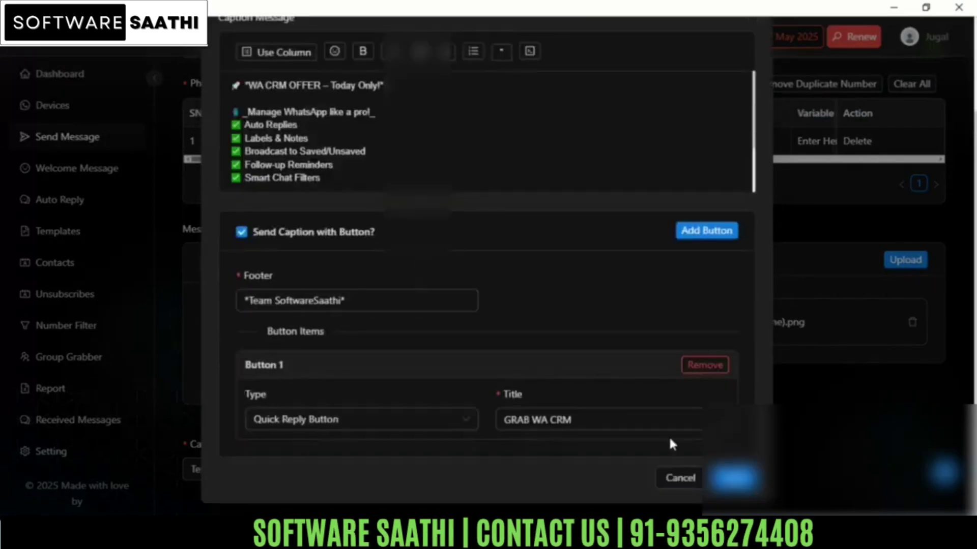
pyautogui.click(734, 478)
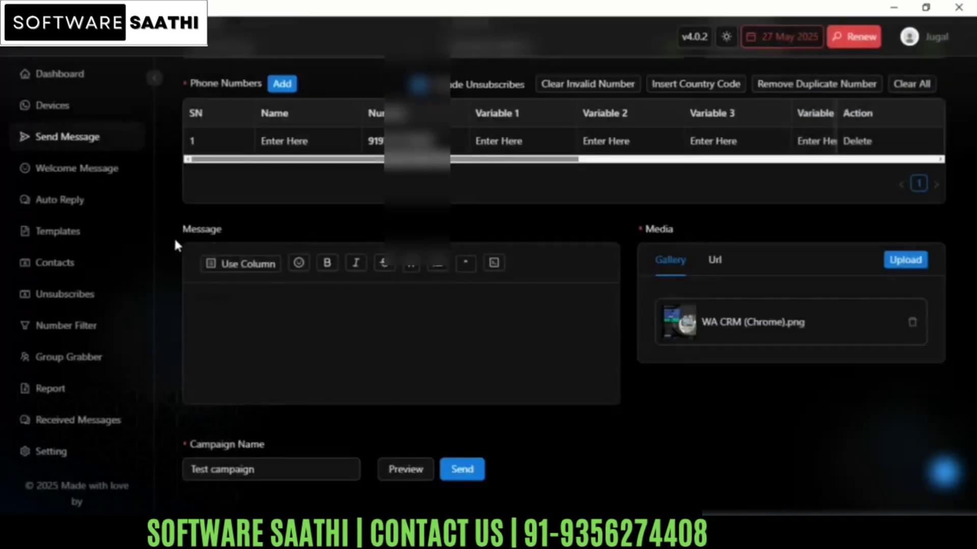
# Step: Send the Test campaign as Text With Media with an empty message body and dismiss the sending notice
pyautogui.click(219, 295)
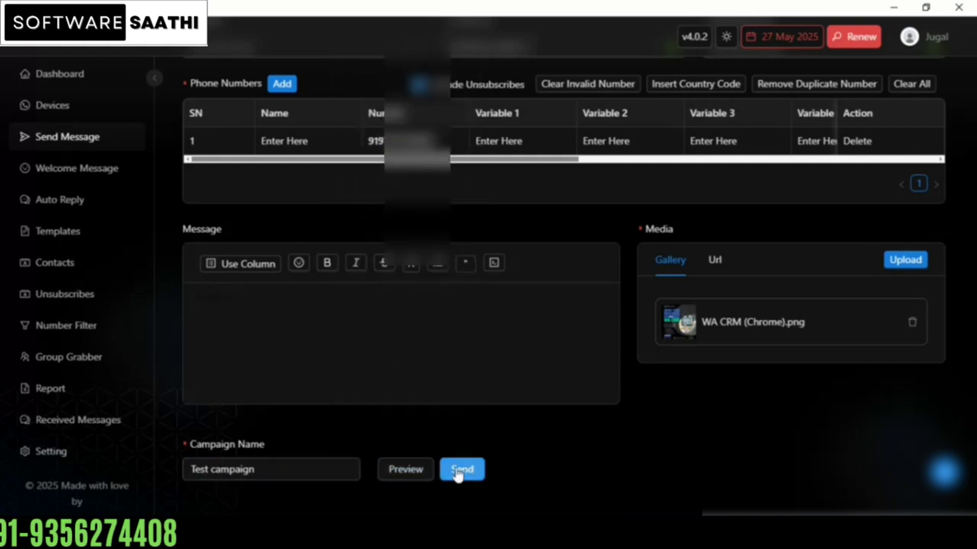
pyautogui.moveTo(412, 478)
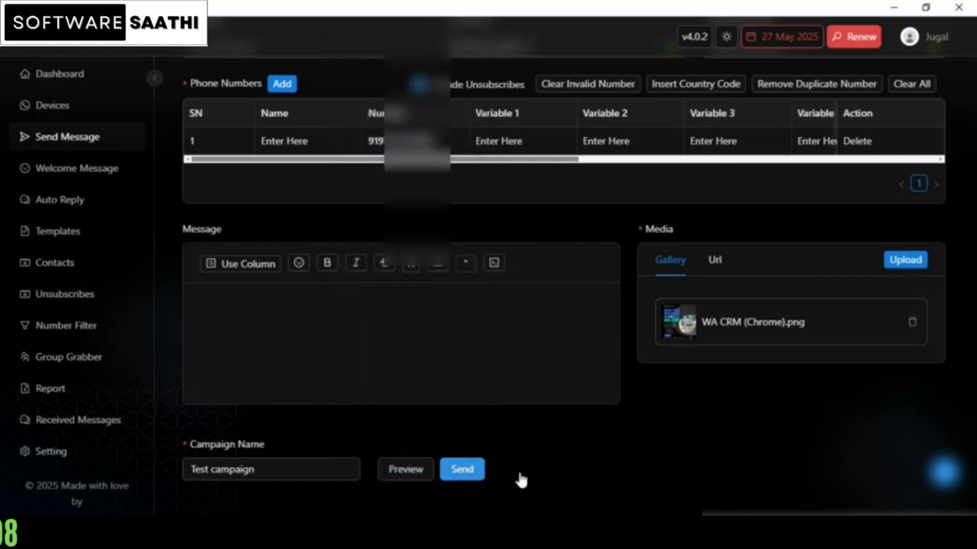
pyautogui.click(601, 162)
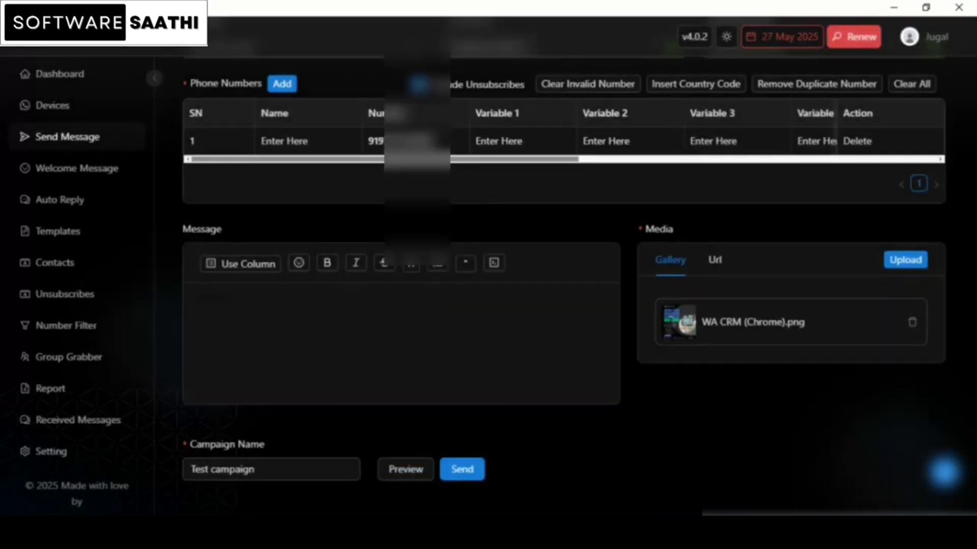
# Step: Switch to the mirrored phone in LetsView, examine the newly received image message and its button, and minimize the phone window
pyautogui.moveTo(647, 532)
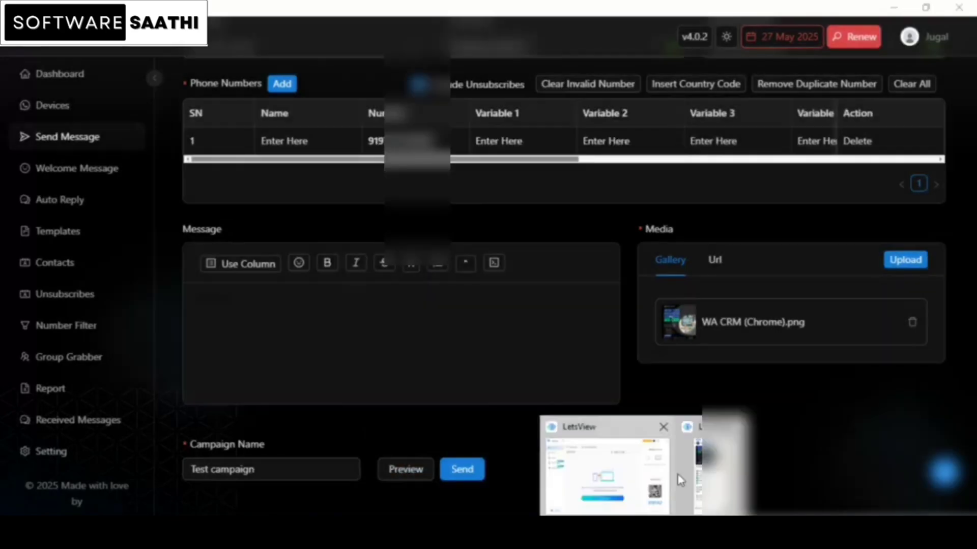
pyautogui.click(708, 472)
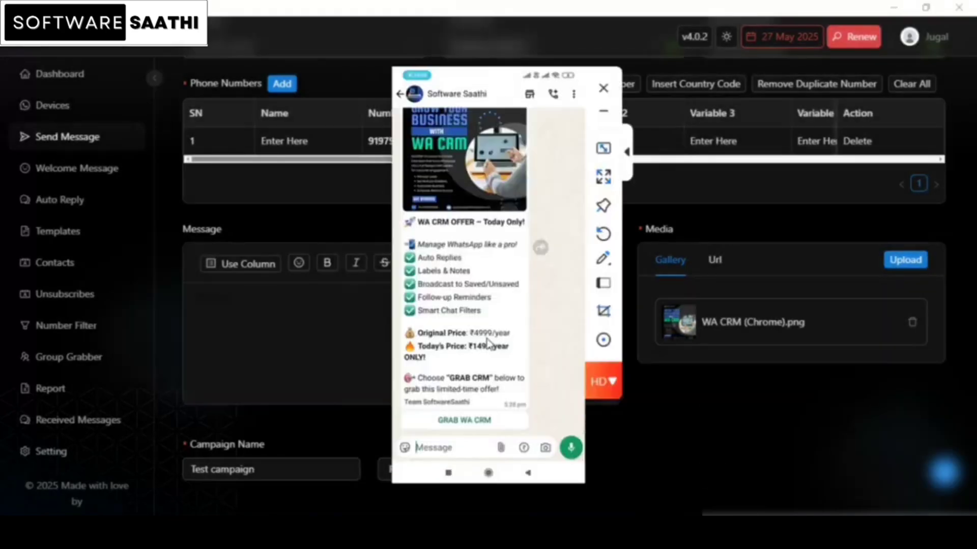
pyautogui.scroll(5, 534, 326)
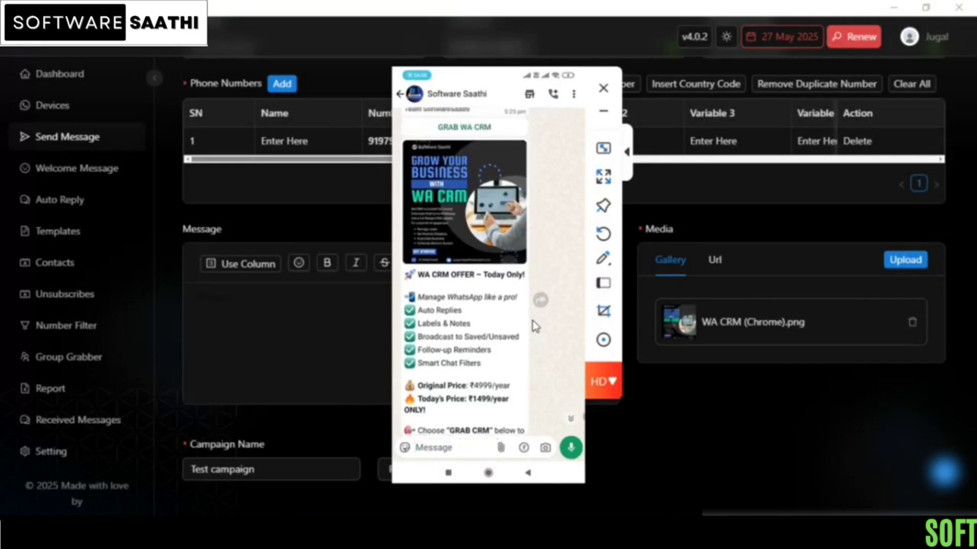
pyautogui.scroll(5, 534, 327)
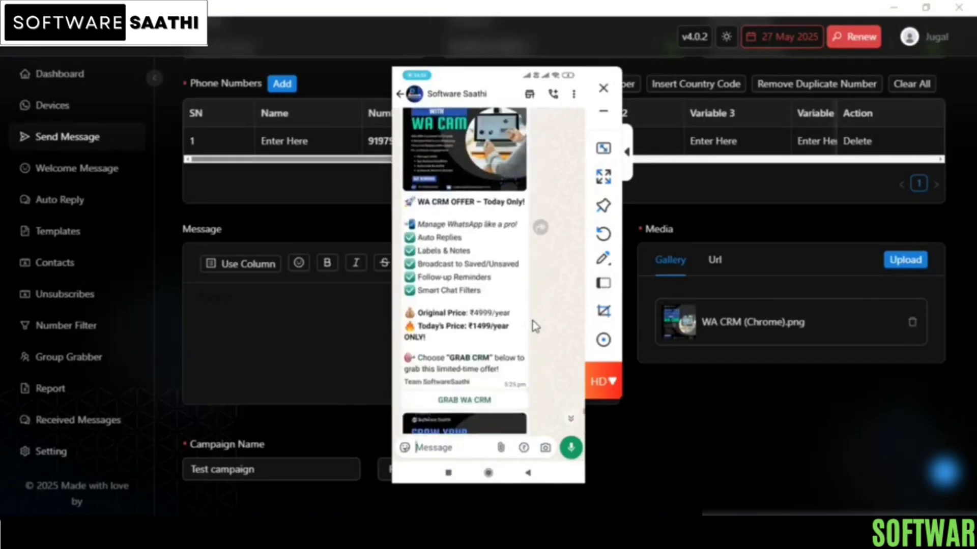
pyautogui.scroll(-5, 534, 326)
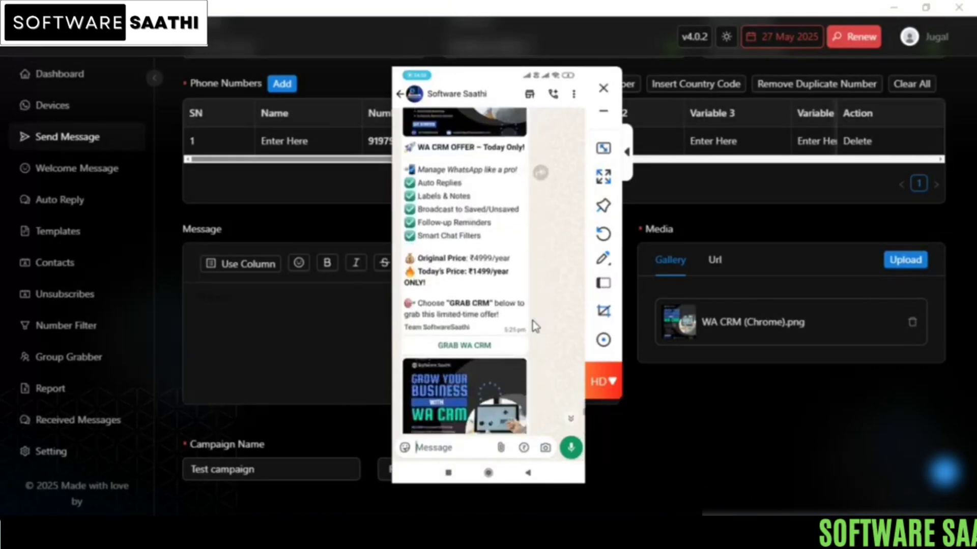
pyautogui.scroll(-2, 534, 326)
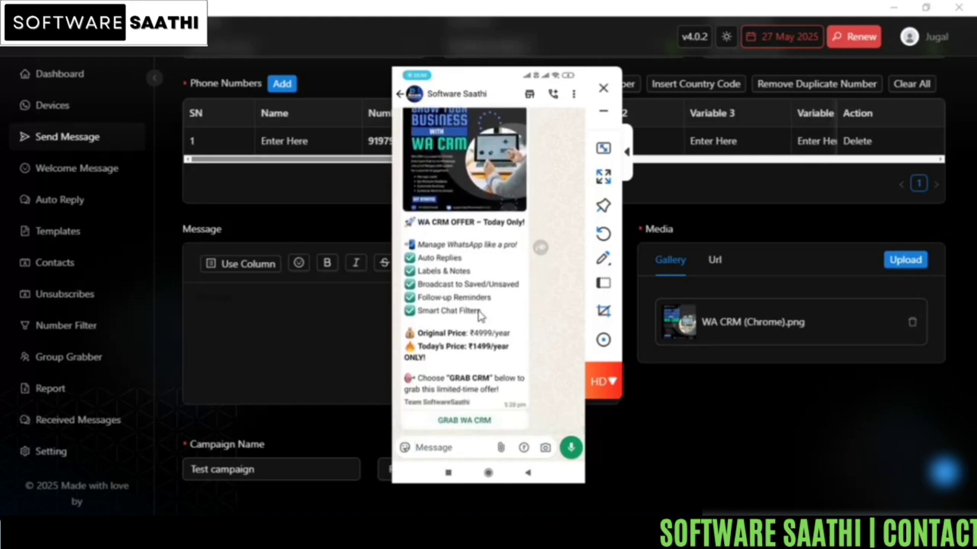
pyautogui.click(603, 111)
pyautogui.scroll(2, 536, 320)
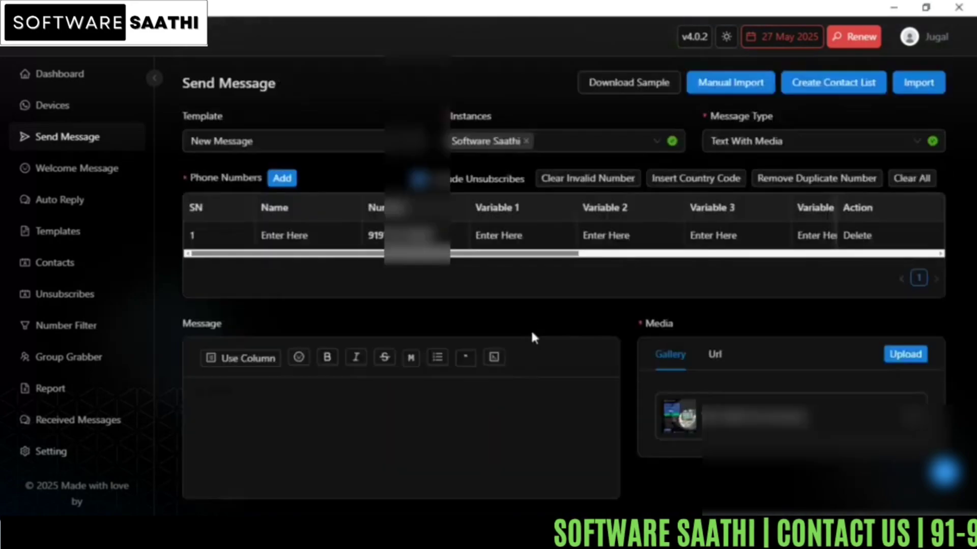
pyautogui.click(779, 146)
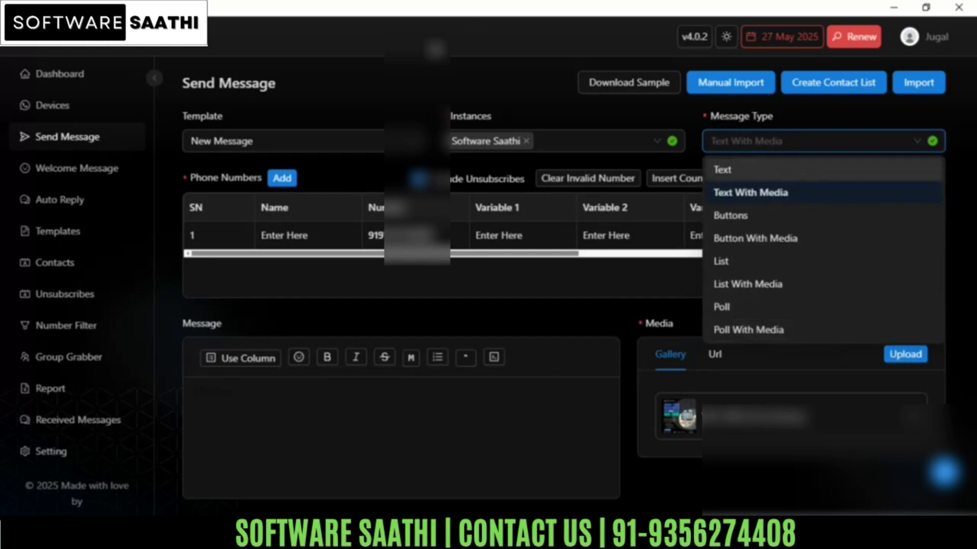
pyautogui.click(402, 312)
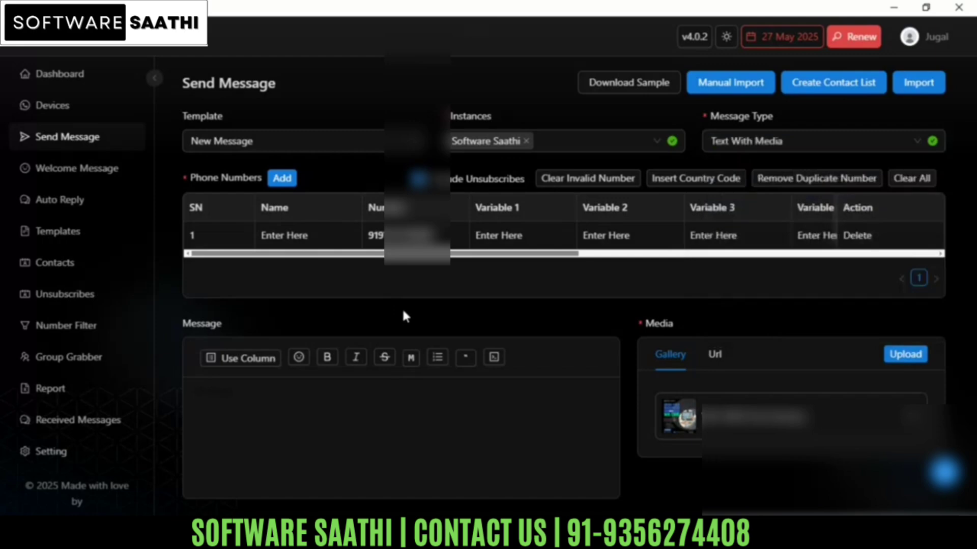